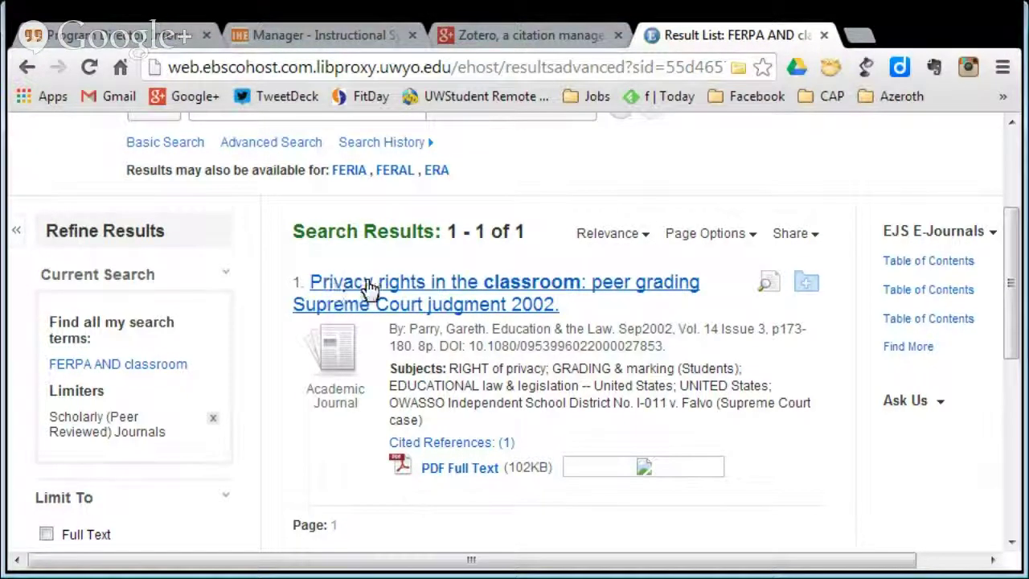
Open the "Privacy rights in the classroom" article record in the search results and save its citation to Zotero
left_click(369, 291)
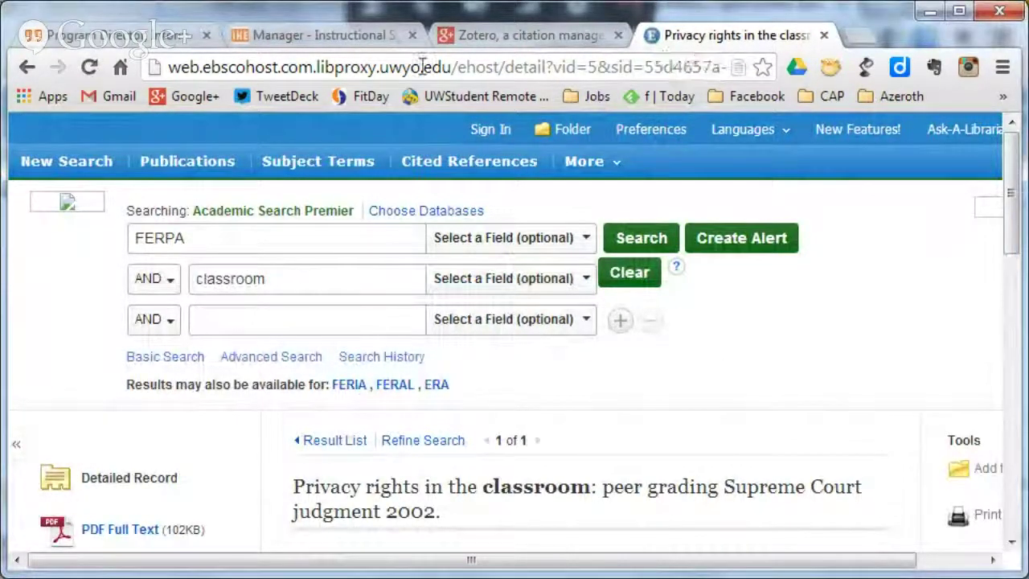
left_click_drag(171, 68, 633, 68)
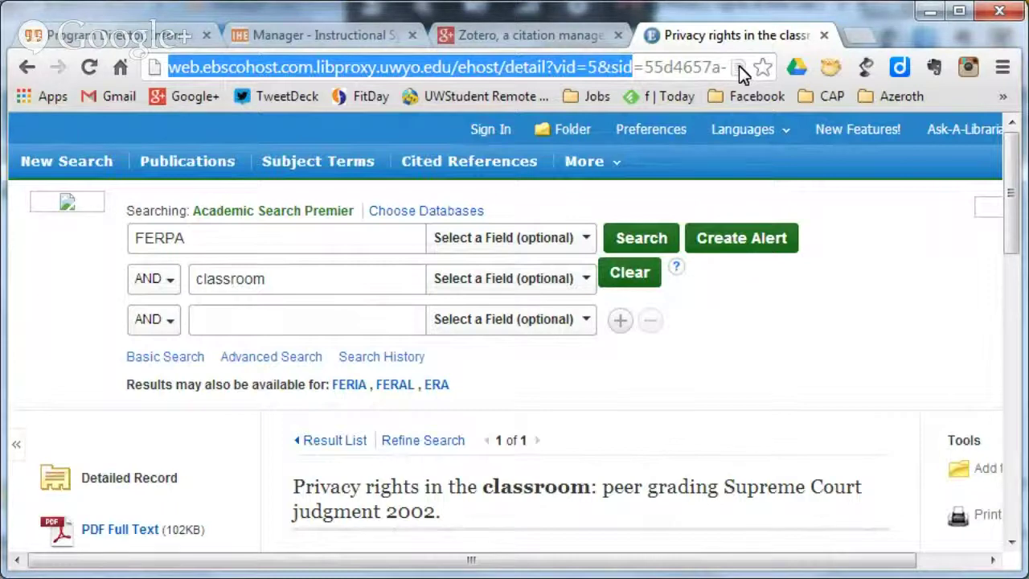
left_click(878, 281)
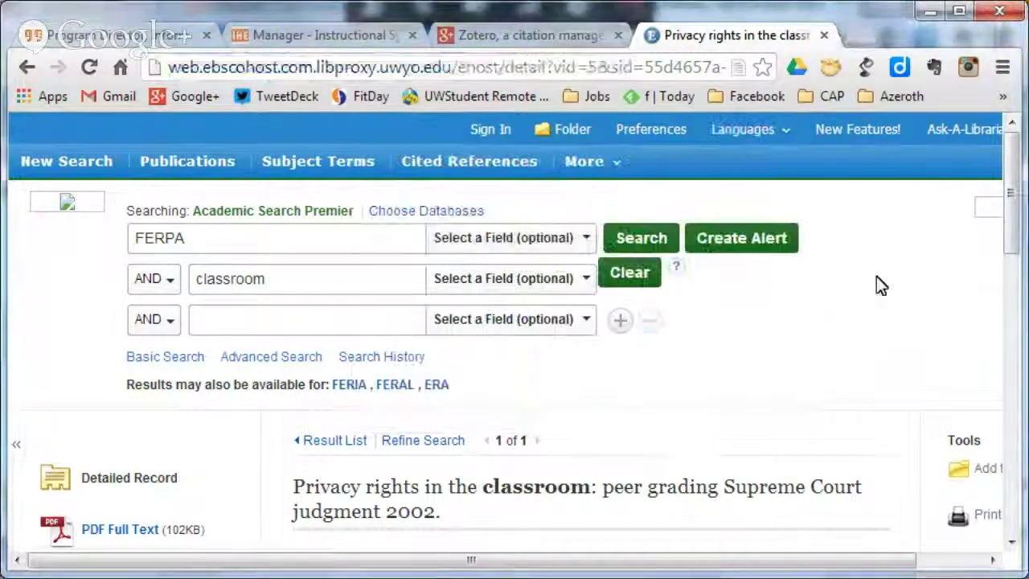
scroll(877, 278, "down", 4)
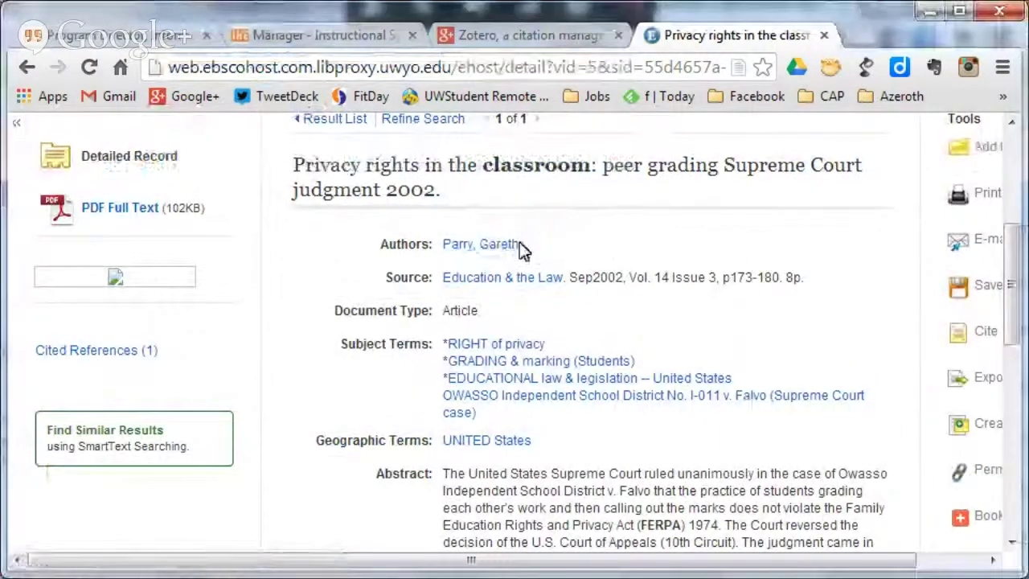
scroll(591, 238, "up", 1)
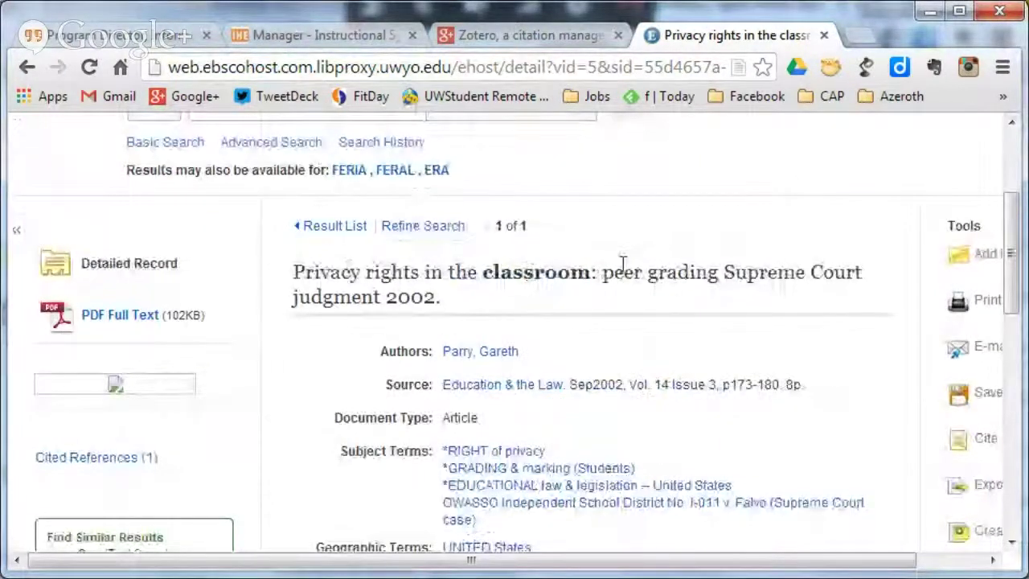
scroll(621, 265, "up", 2)
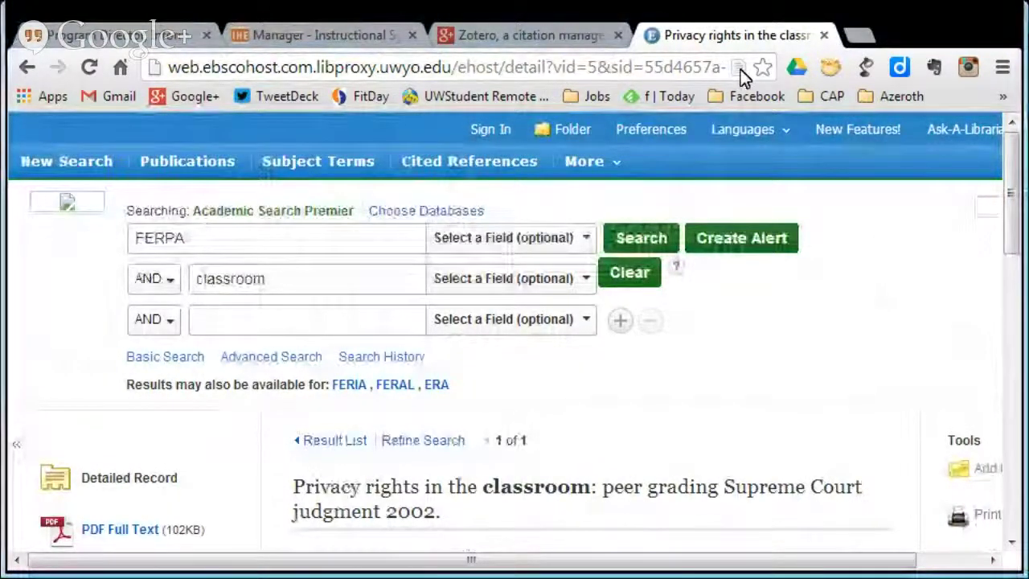
left_click(740, 69)
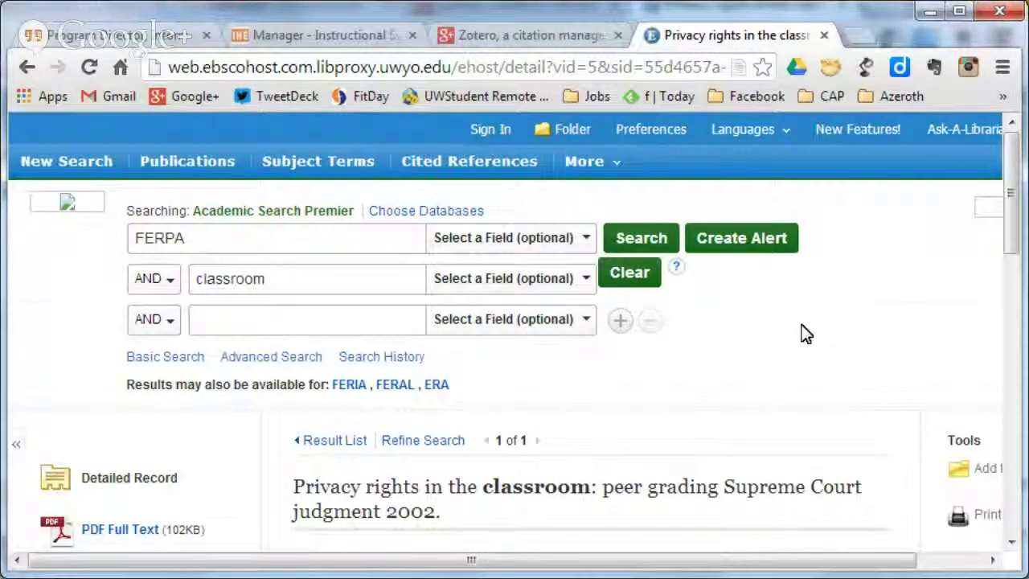
Go from the article record to the Amazon website
scroll(806, 333, "down", 4)
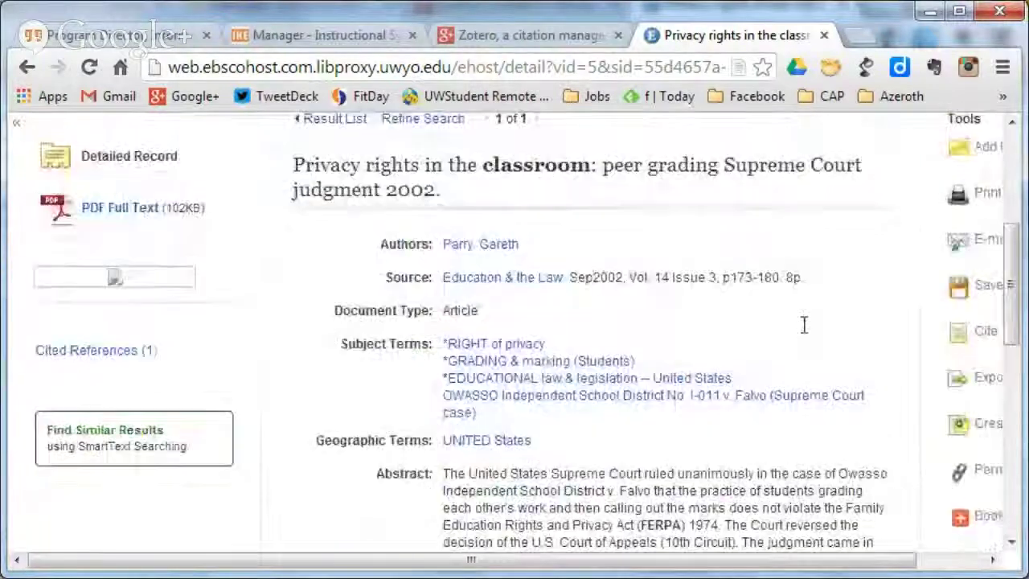
scroll(804, 325, "up", 4)
left_click(535, 72)
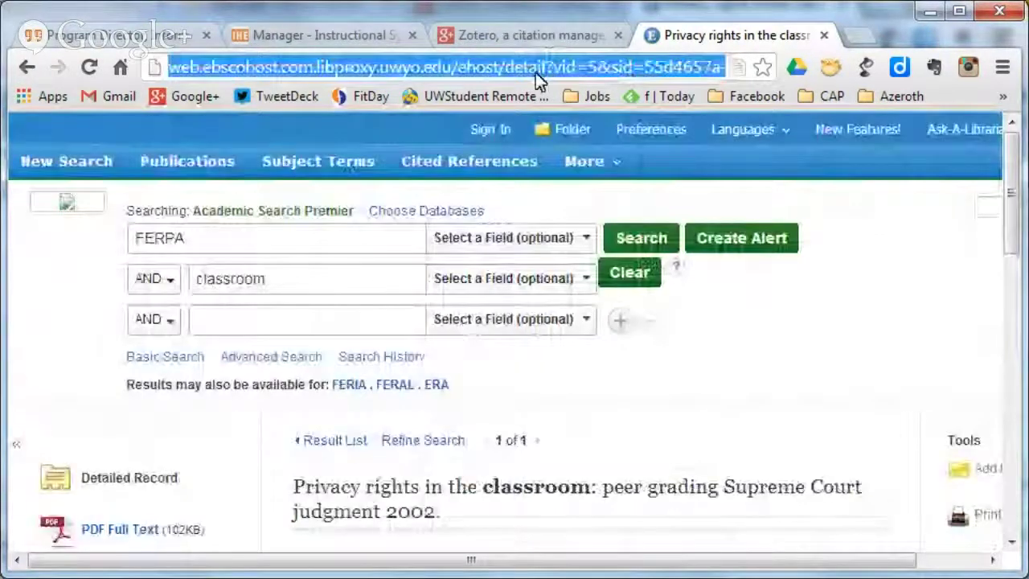
type("amaz")
key("BackSpace")
type("a")
key("Return")
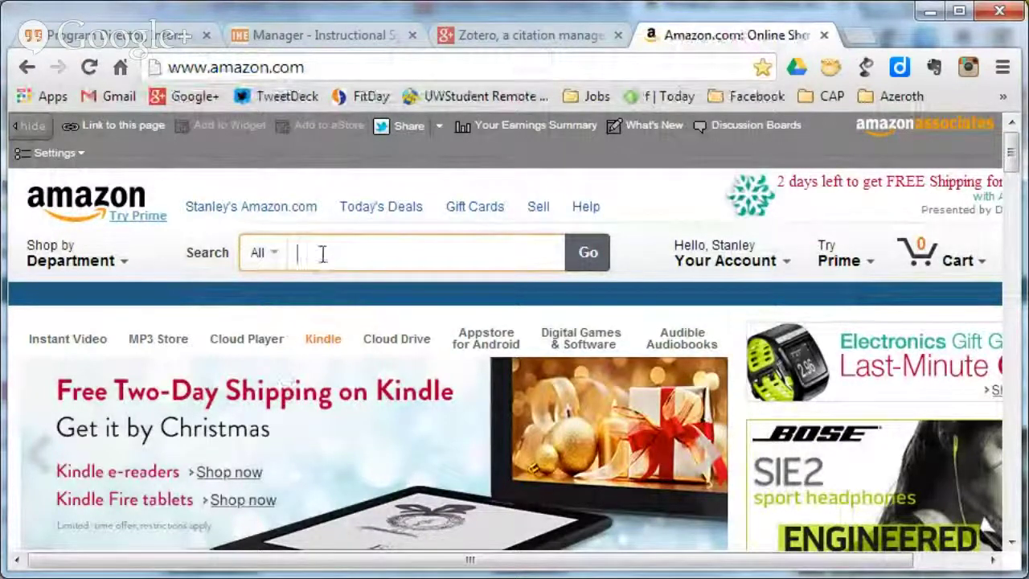
Search Amazon for "game changers" within the Books department
type("me")
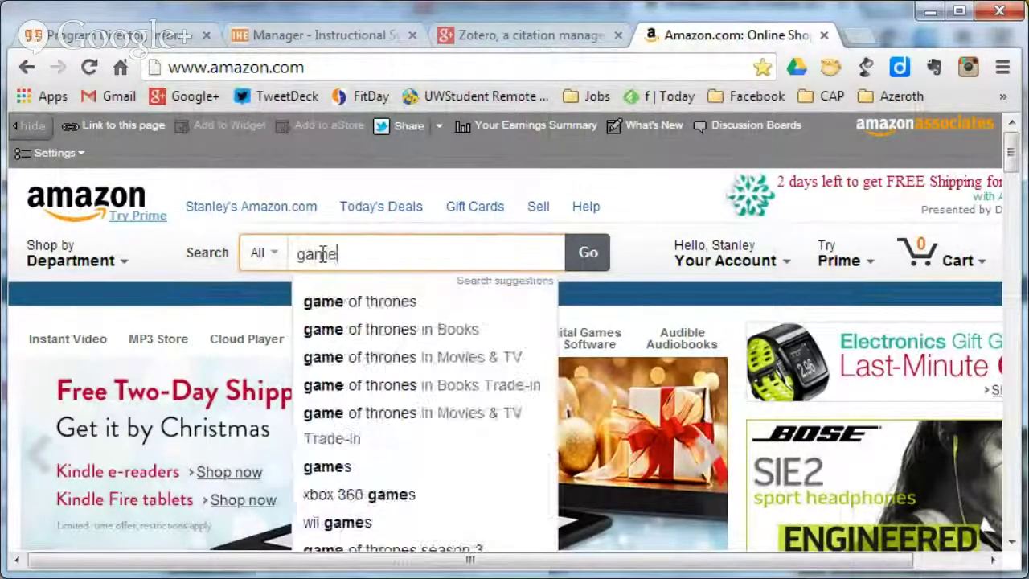
type(" changers")
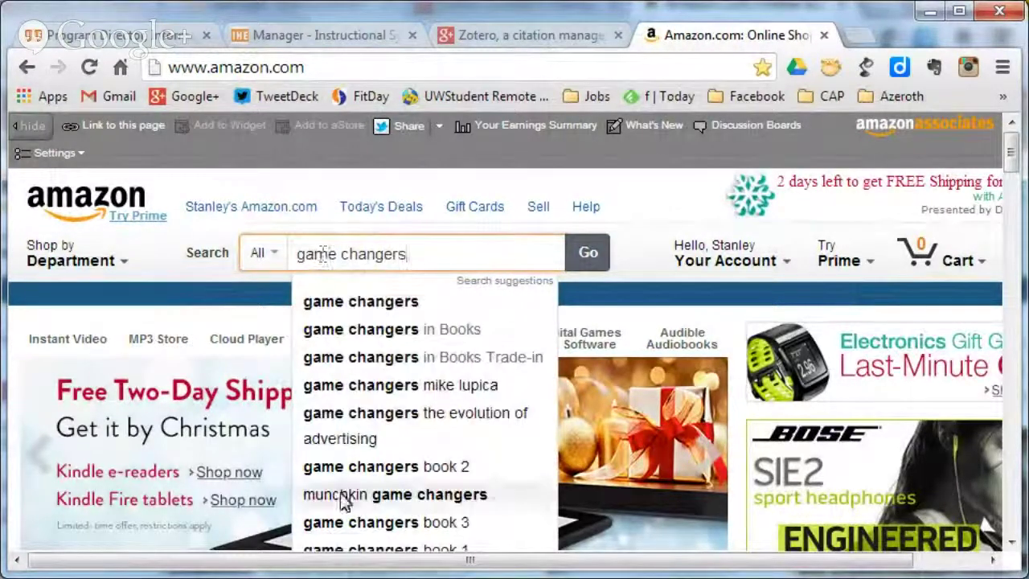
left_click(397, 333)
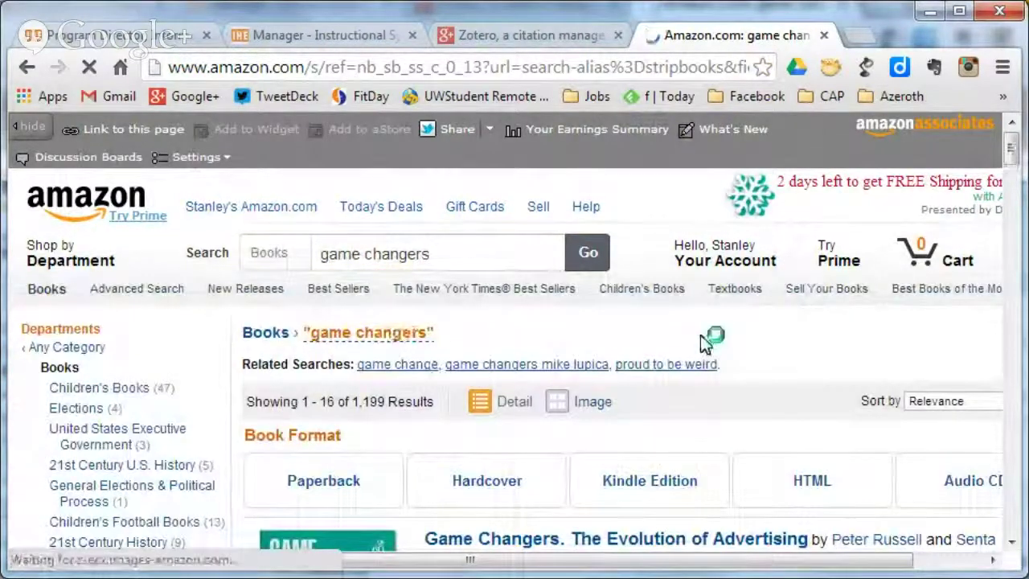
mouse_move(1013, 159)
left_mouse_down()
mouse_move(1016, 384)
mouse_move(1014, 144)
left_mouse_up()
Narrow the book search by extending the query to "game changers oblinger"
left_click(527, 262)
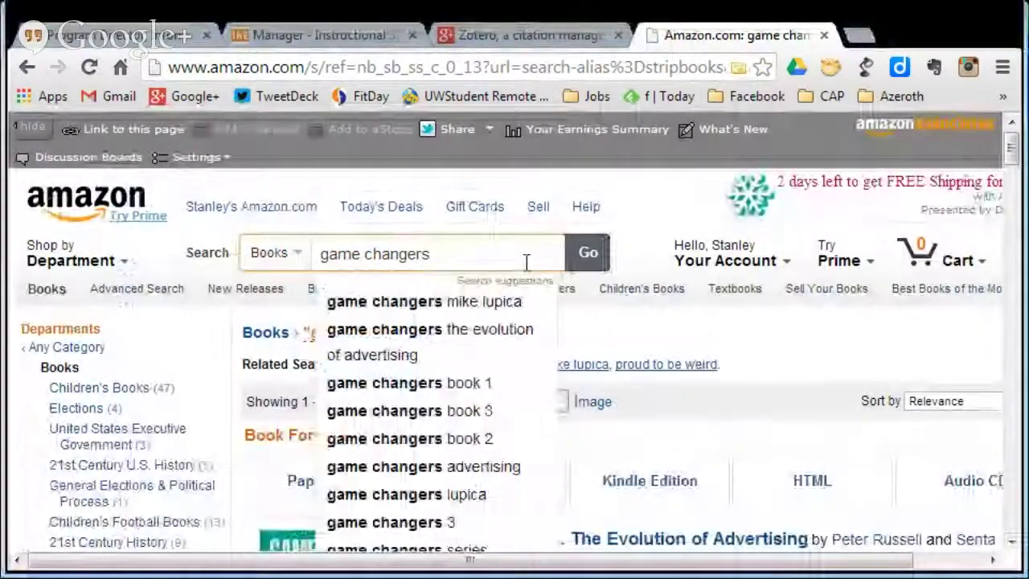
type("ob")
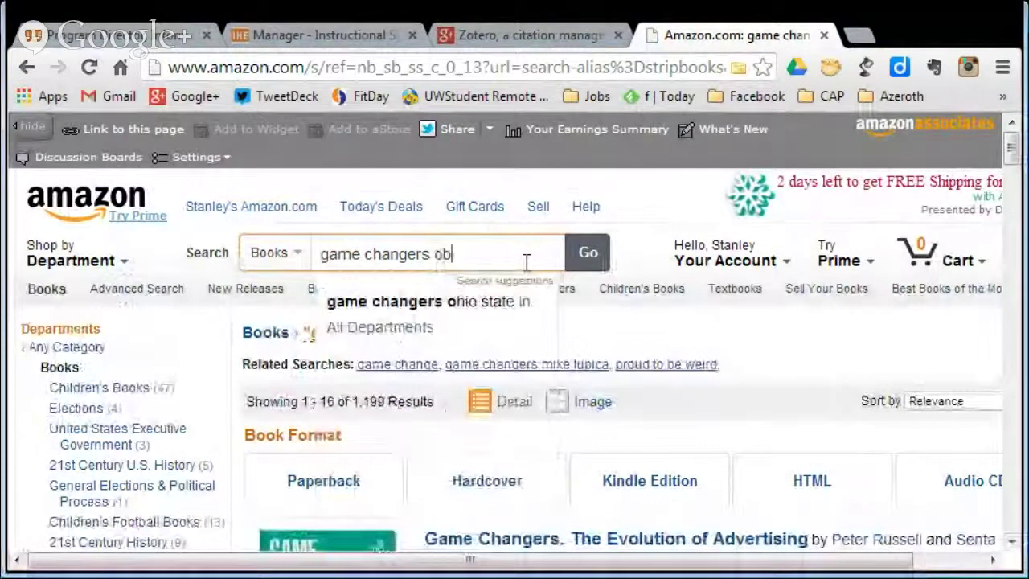
type("linge")
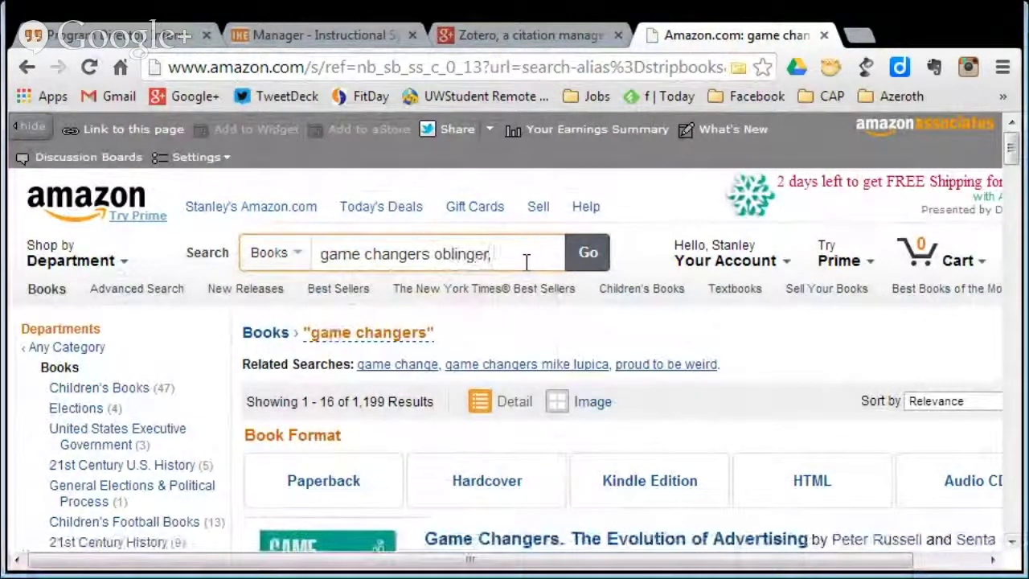
type("r")
key("Return")
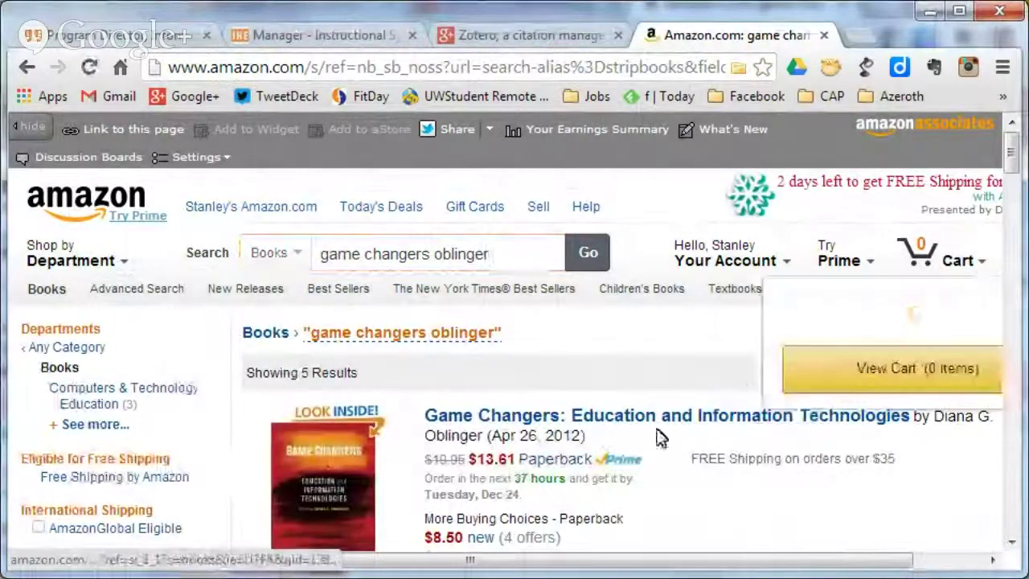
Open the "Game Changers: Education and Information Technologies" book page and save its citation to Zotero
left_click(621, 427)
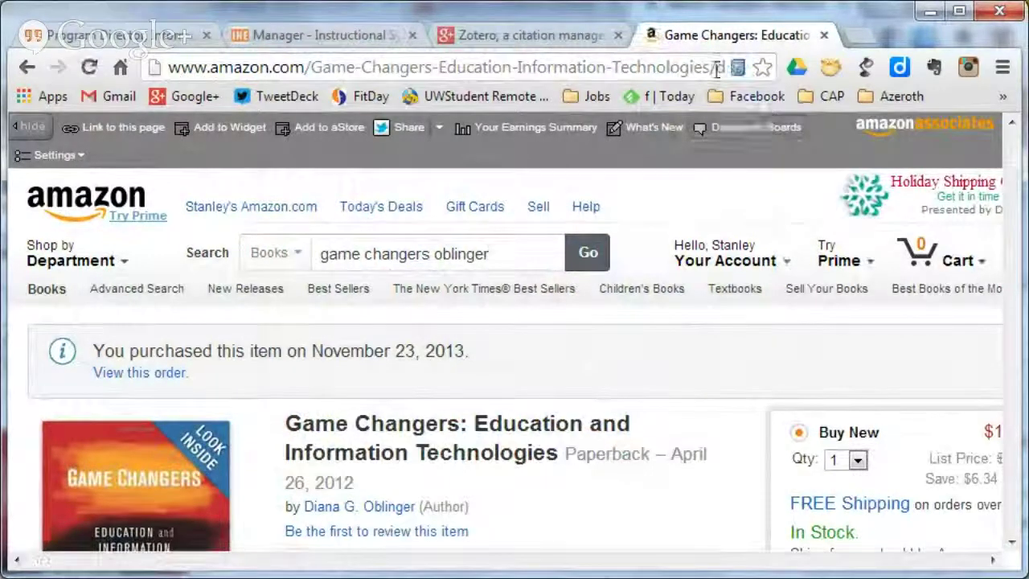
left_click_drag(717, 70, 736, 72)
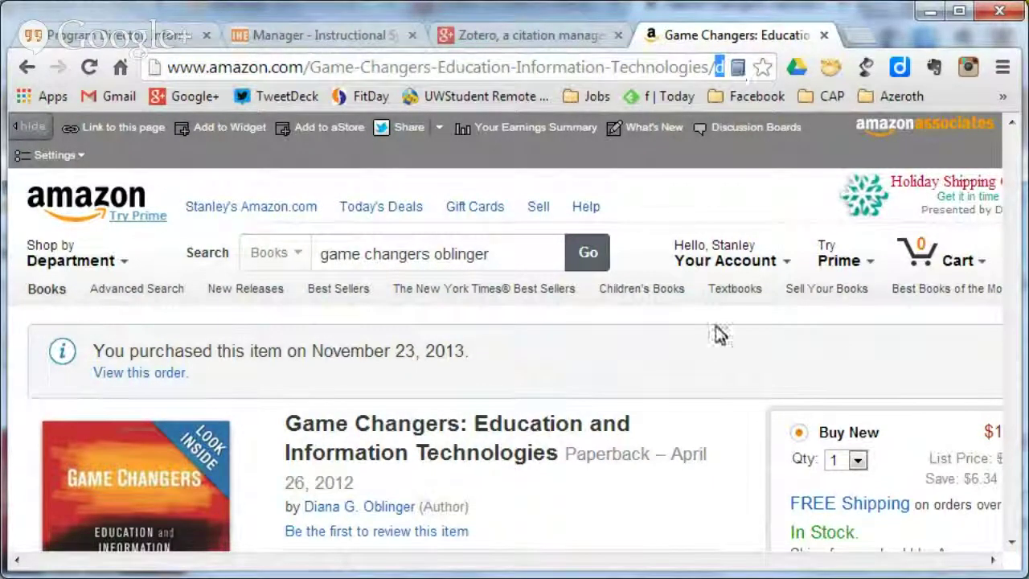
left_click(738, 69)
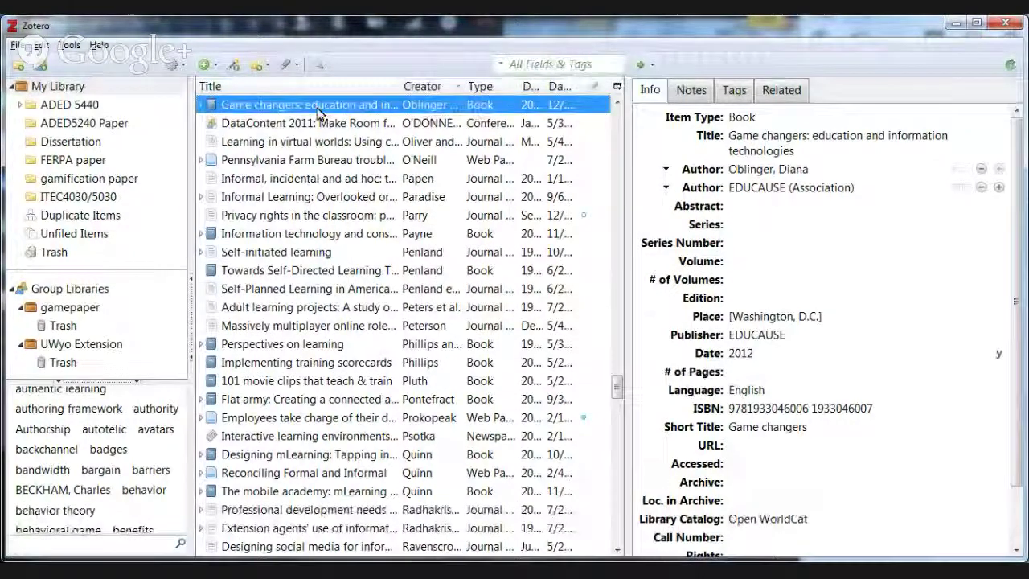
In Zotero, expand the Game changers book entry, view its Amazon.com Link attachment, and return to the book's record
left_click(203, 105)
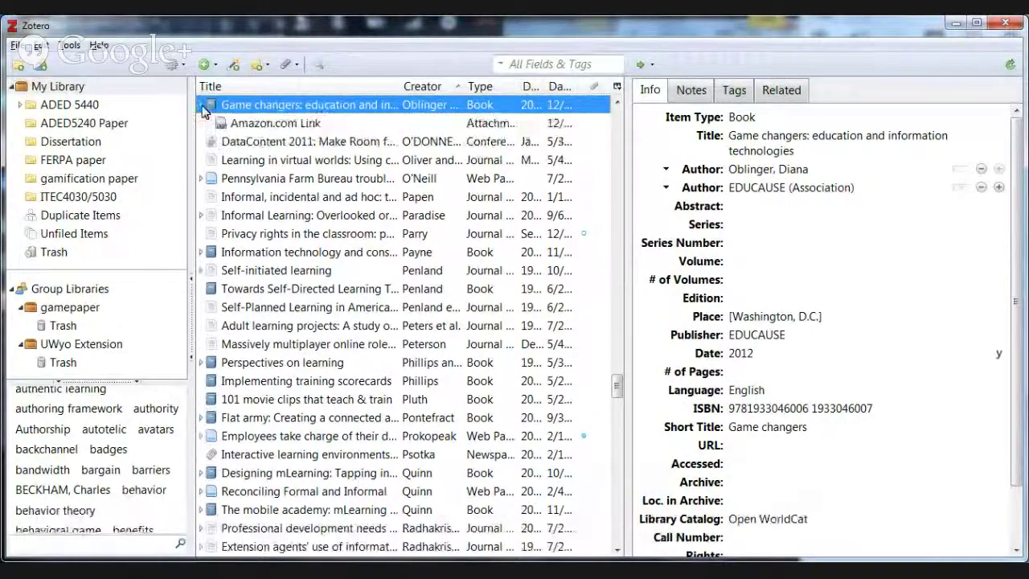
left_click(269, 127)
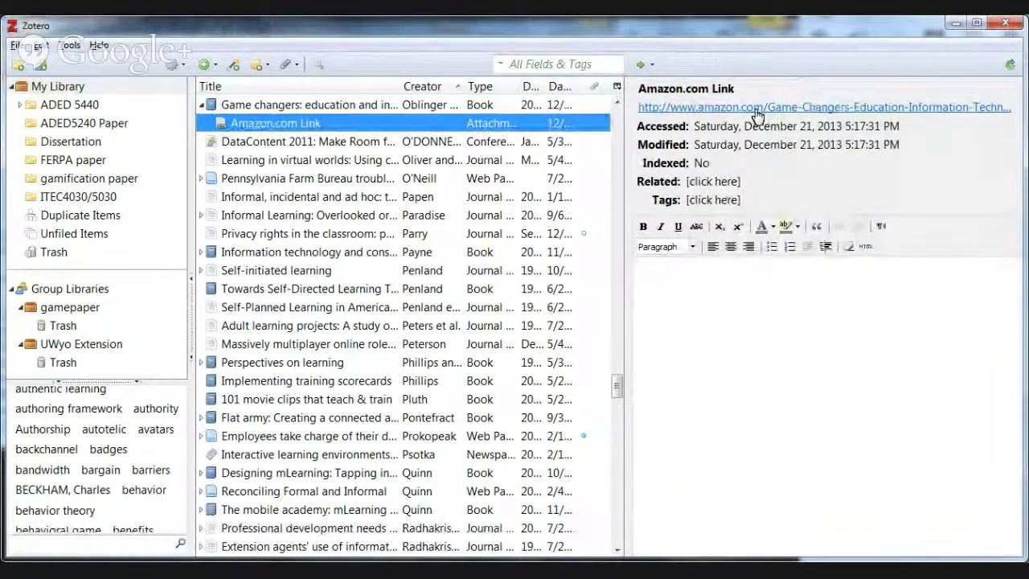
left_click(345, 111)
Capitalize "Education" in the book's title so it reads "Game changers: Education and information technologies"
left_click(728, 135)
left_click(817, 142)
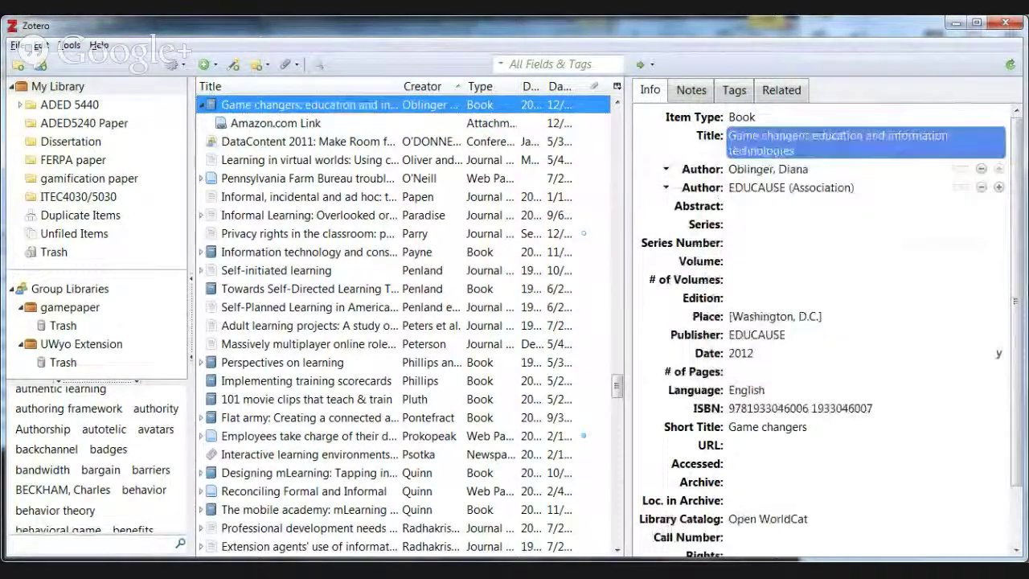
left_click(813, 136)
left_click_drag(813, 135, 822, 135)
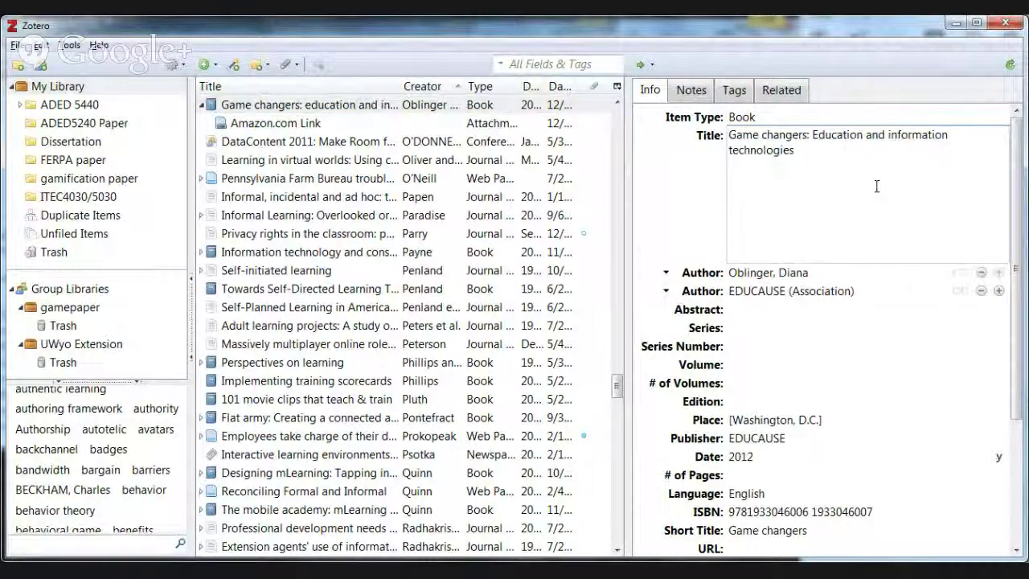
left_click(676, 172)
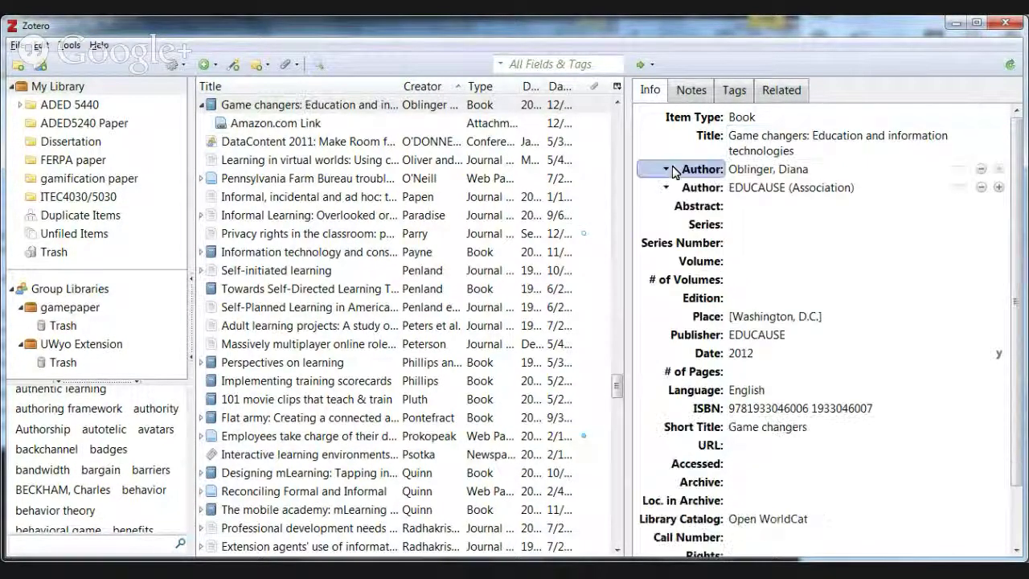
Review the book's author, publisher and remaining bibliographic fields without changing them
left_click(766, 190)
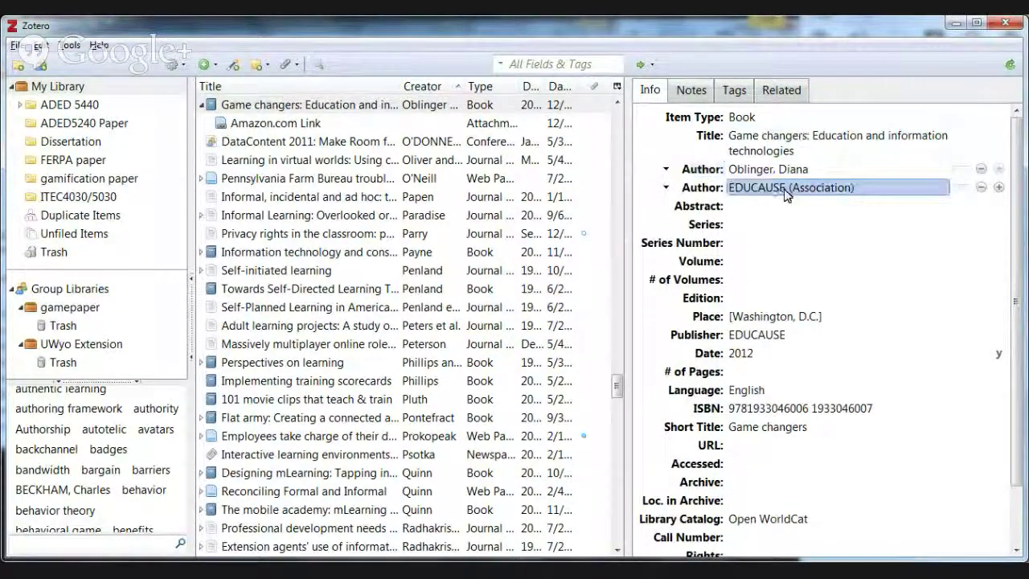
left_click(746, 331)
scroll(756, 418, "down", 3)
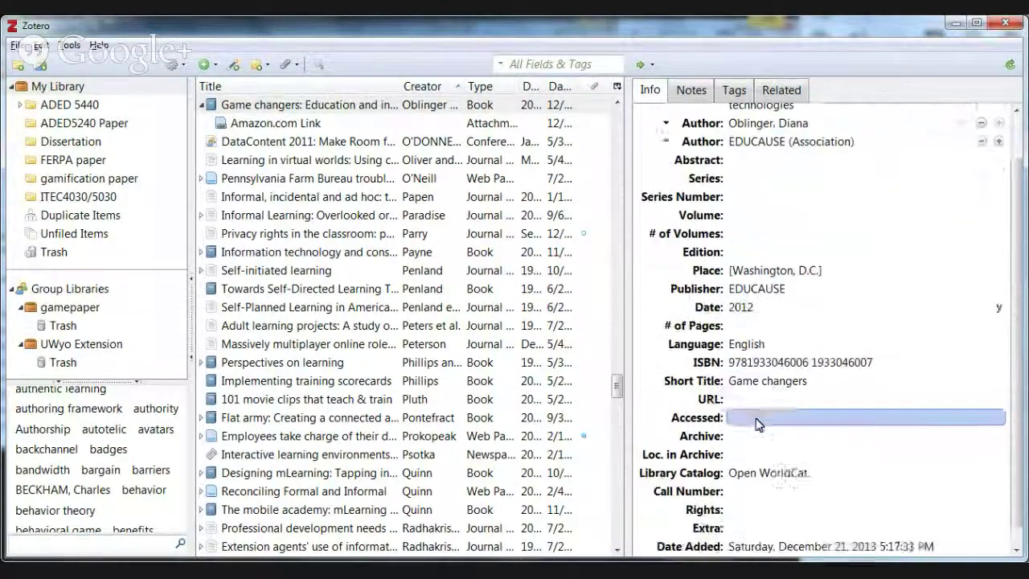
scroll(758, 431, "up", 4)
left_click(860, 205)
key("Escape")
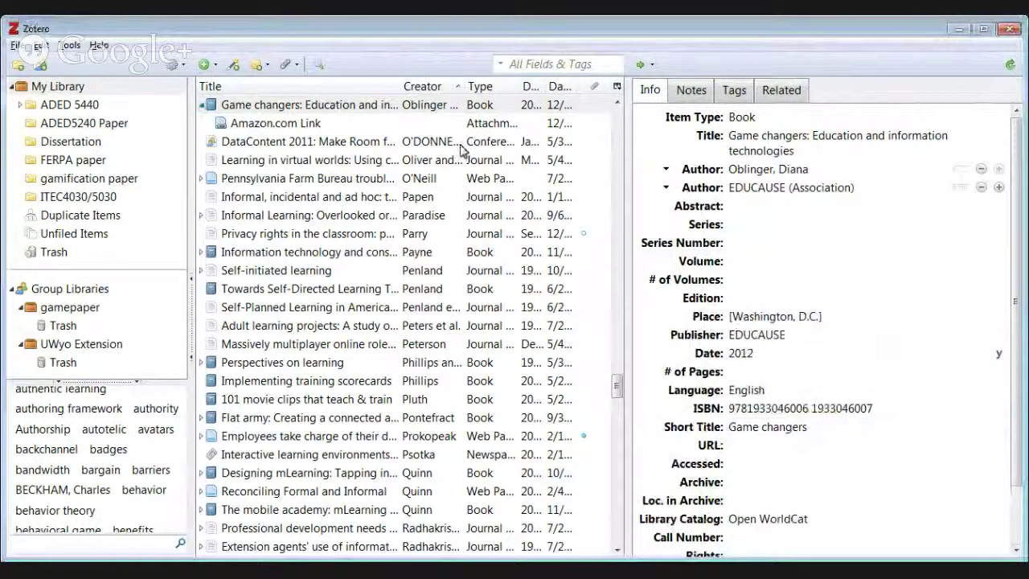
Browse the items of My Library in their creator order
left_click_drag(617, 390, 619, 257)
scroll(449, 237, "up", 2)
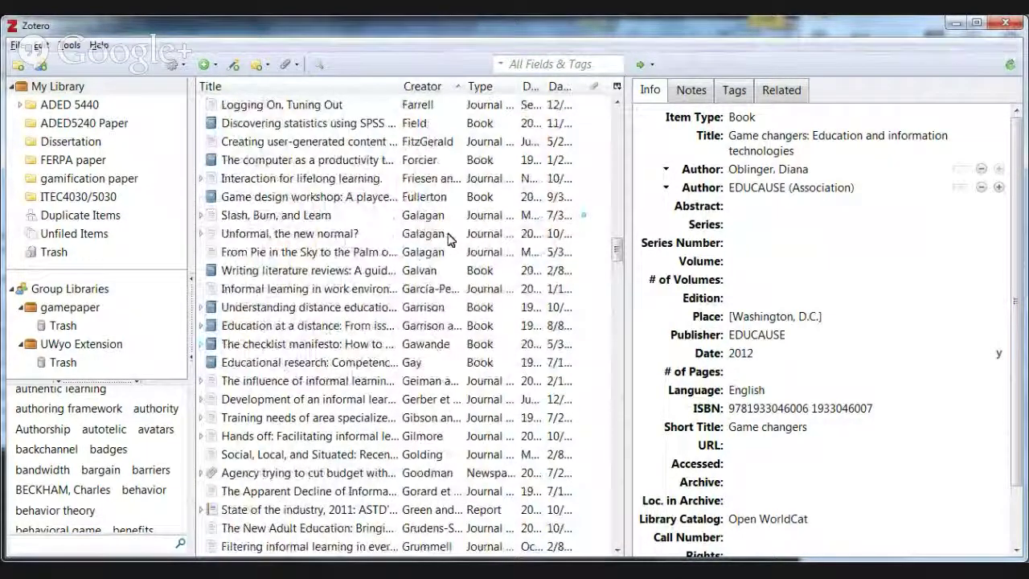
scroll(449, 237, "down", 2)
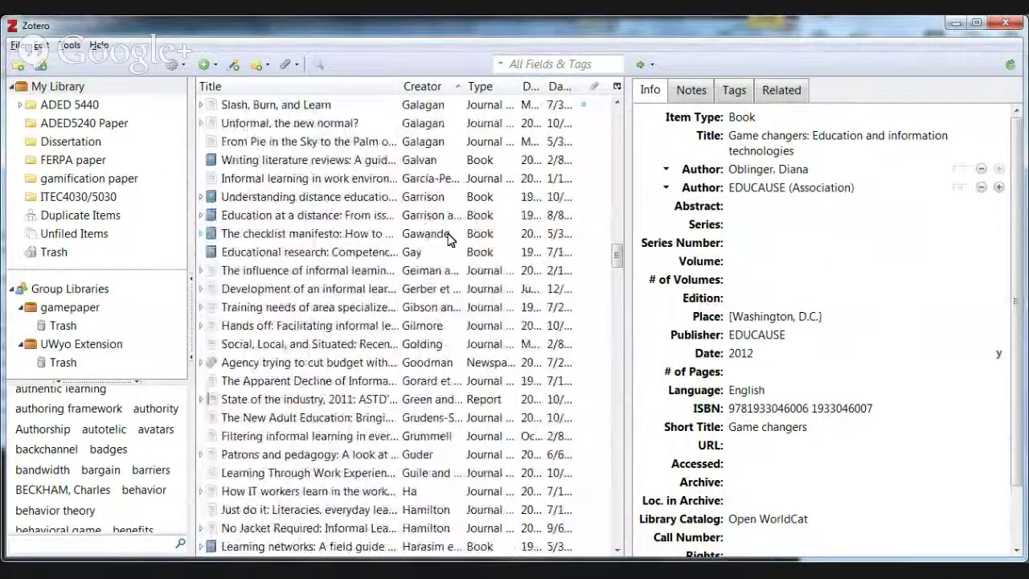
scroll(449, 239, "down", 1)
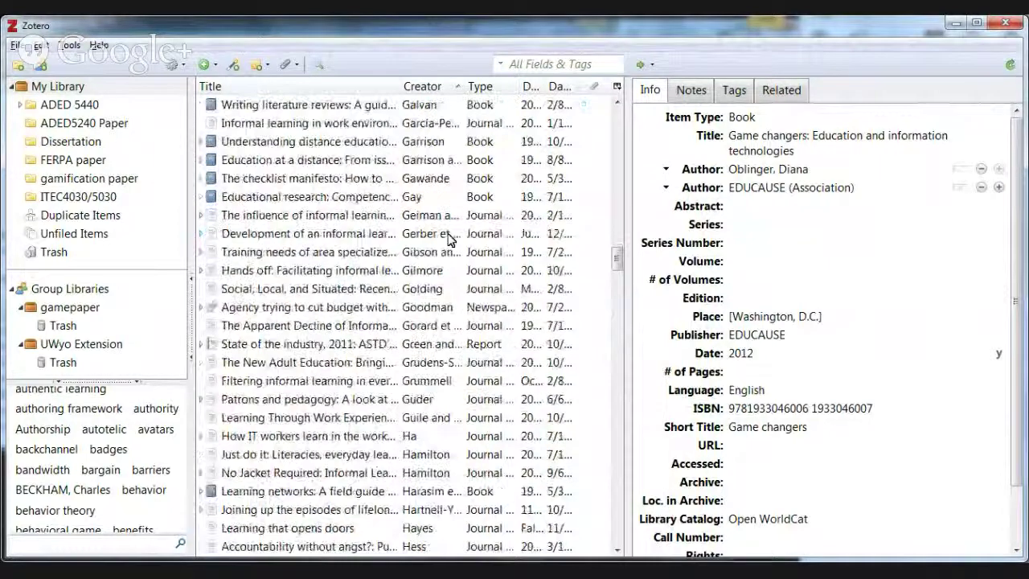
scroll(448, 240, "up", 1)
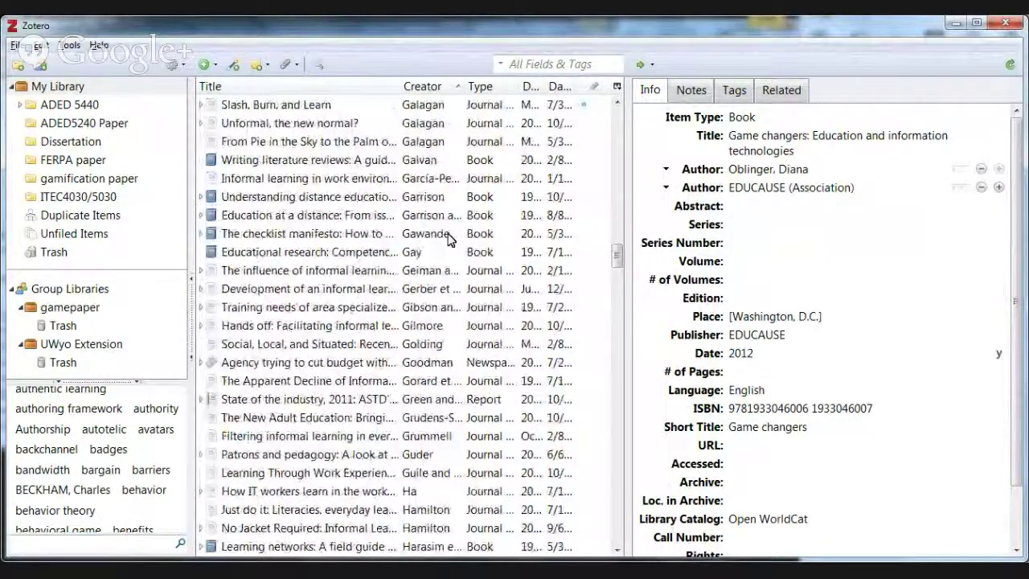
Widen the item list to show more of its columns and sort the library by date added, newest first
left_click_drag(626, 182, 720, 177)
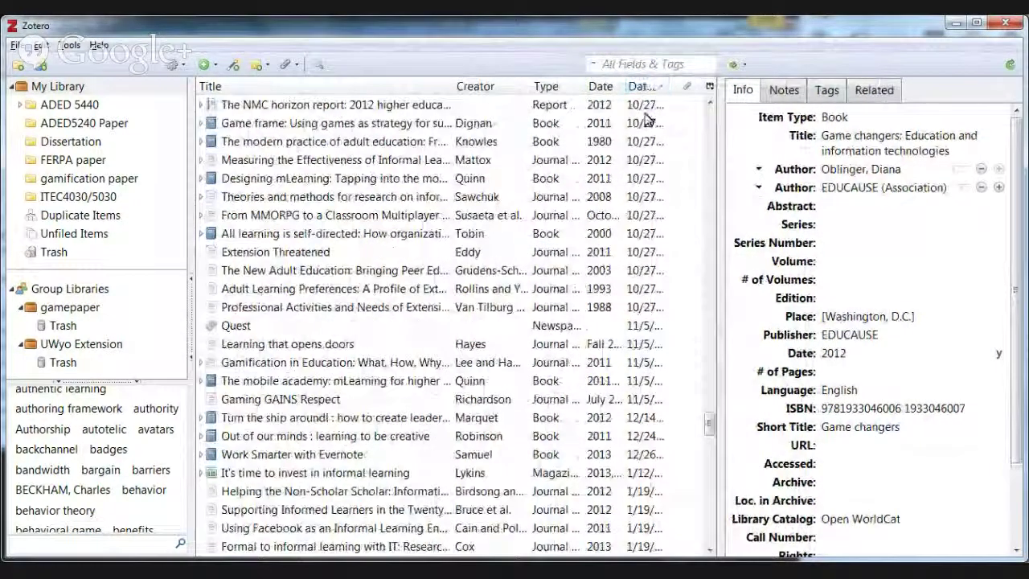
left_click_drag(715, 427, 711, 113)
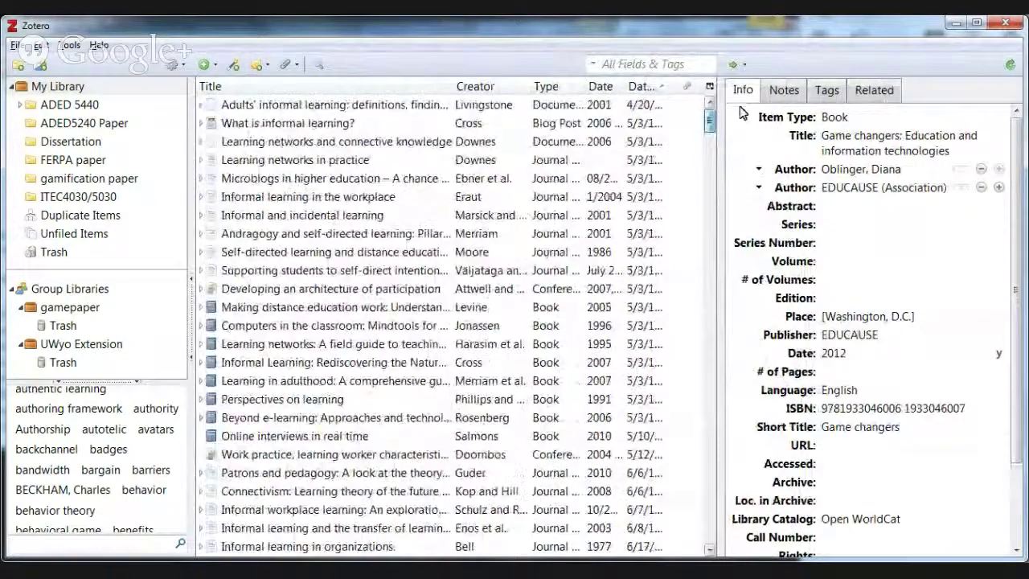
left_click(643, 88)
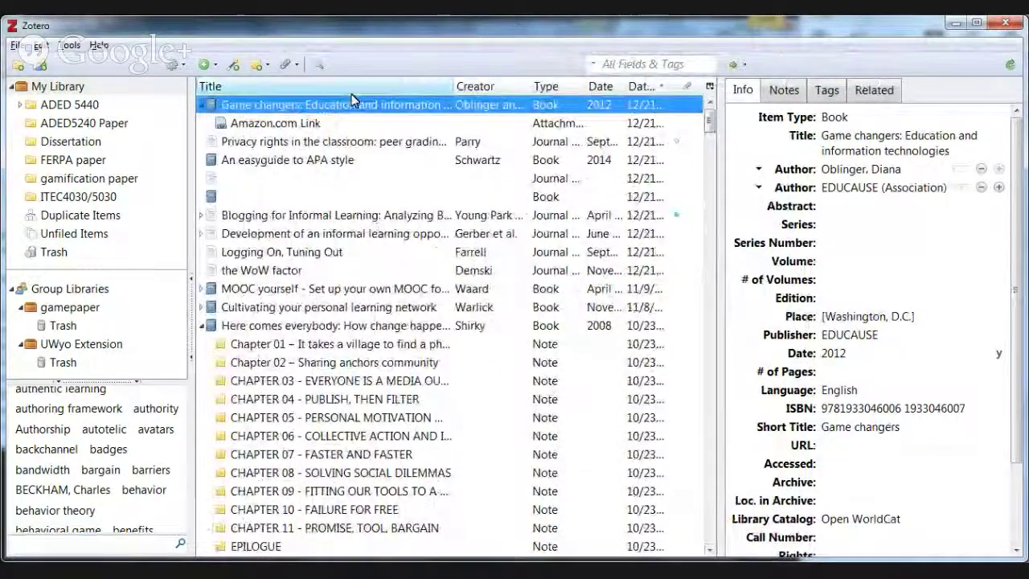
Add the journal article "Privacy rights in the classroom" from My Library to the FERPA paper collection
left_click(299, 149)
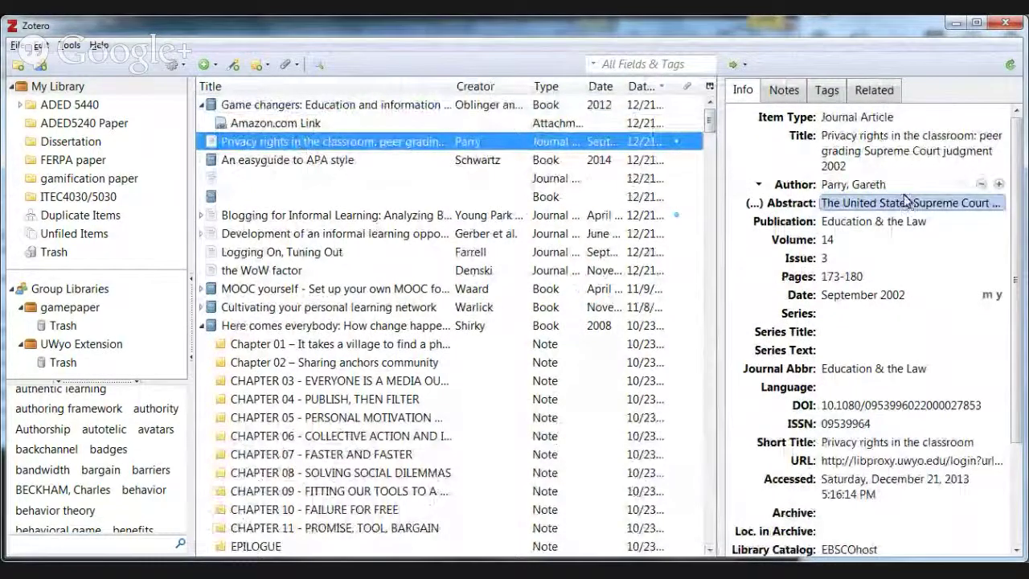
left_click(868, 184)
key("Return")
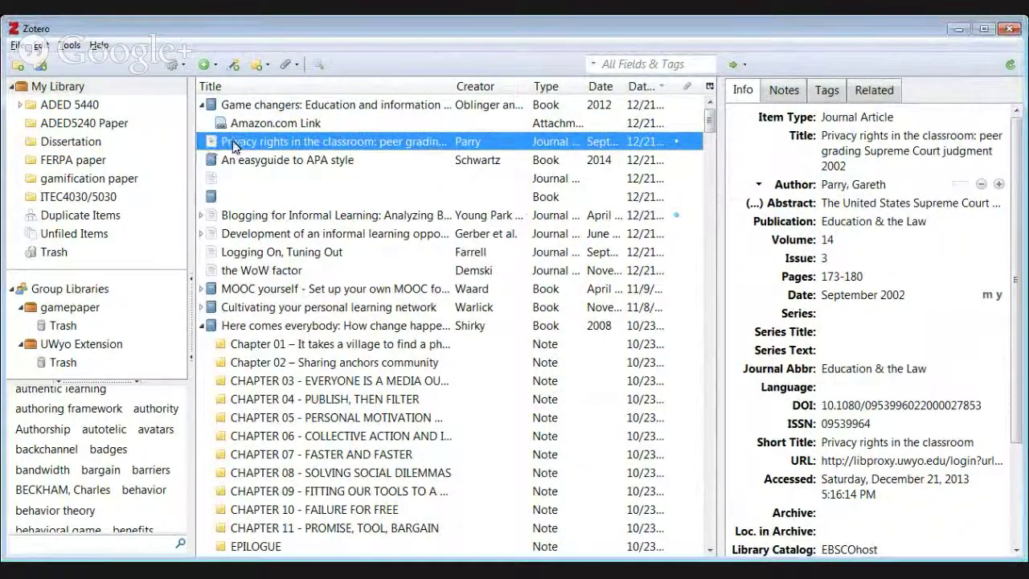
left_click_drag(251, 147, 64, 163)
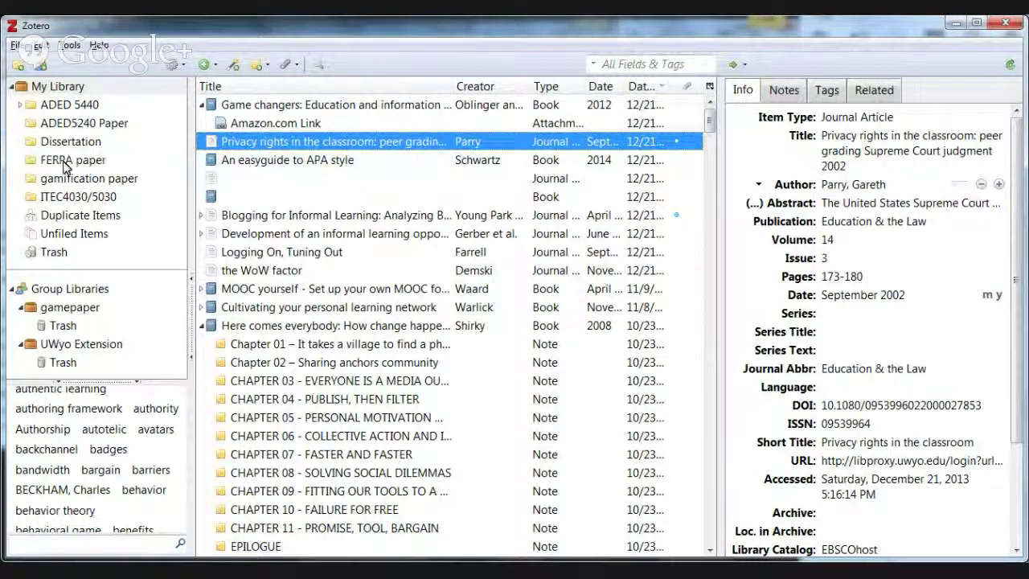
Check the article "Privacy rights in the classroom" both in the FERPA paper collection and in My Library
left_click(64, 163)
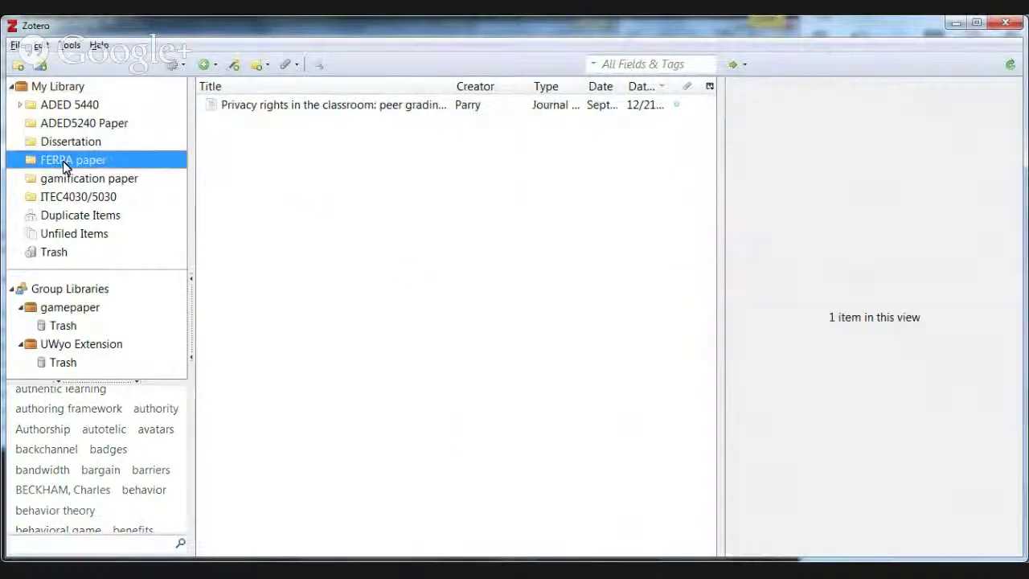
left_click(359, 107)
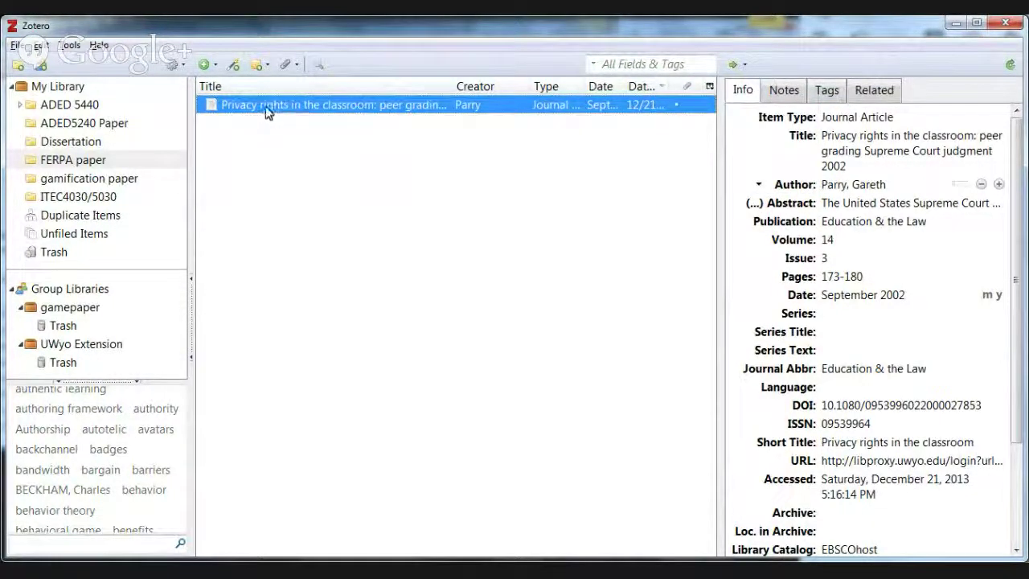
left_click(81, 160)
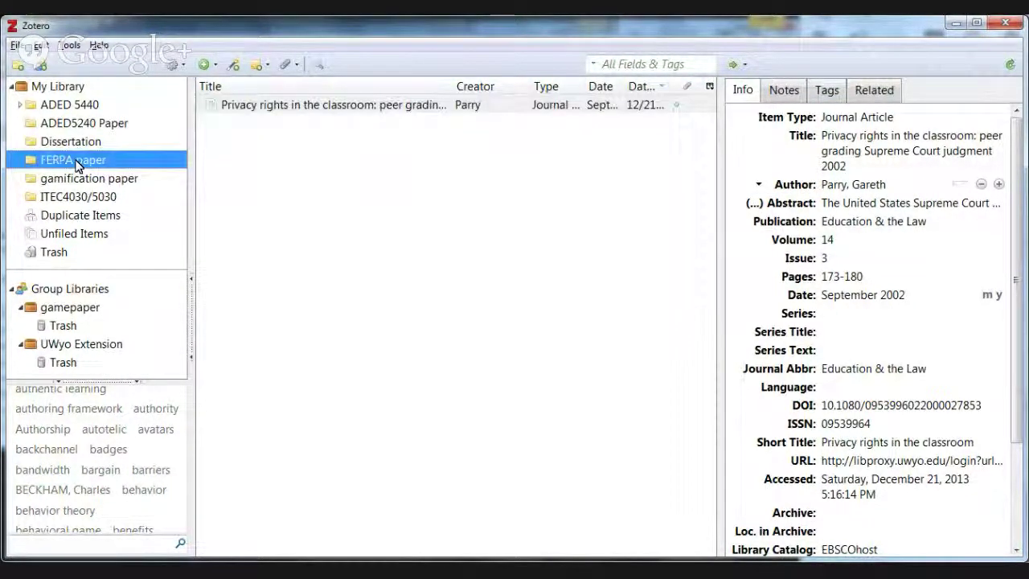
left_click(61, 86)
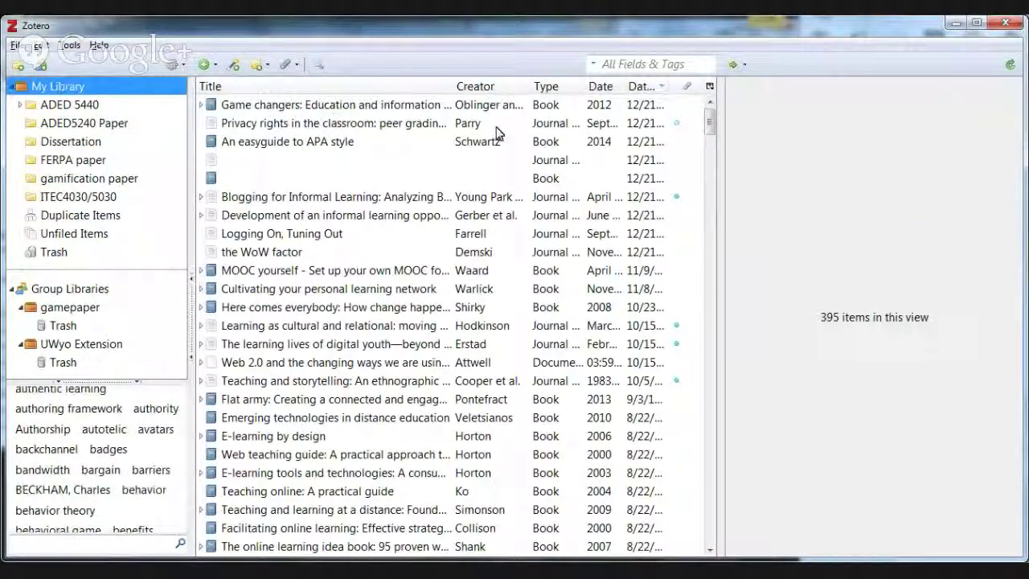
left_click(314, 127)
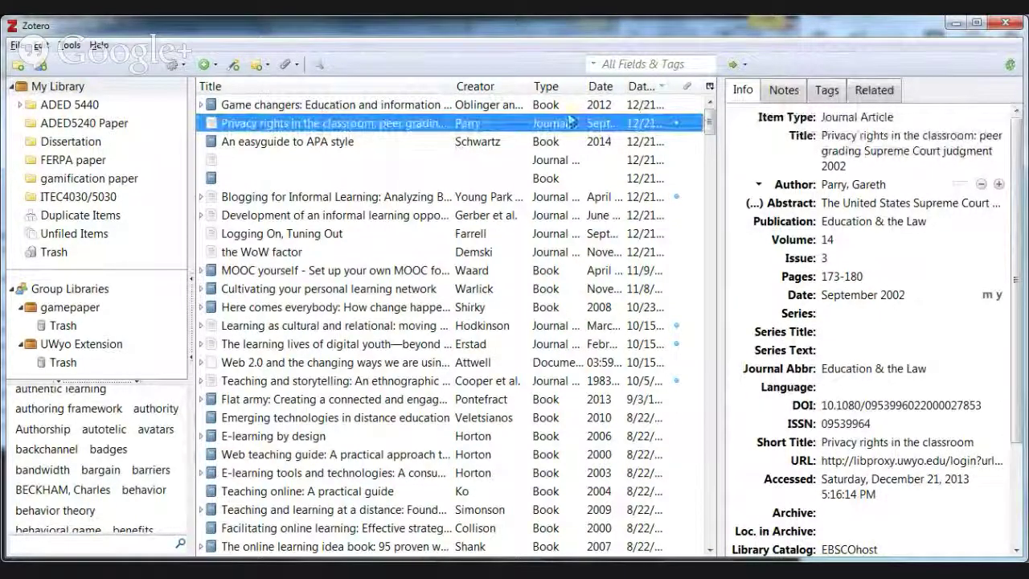
Sort My Library by publication date, newest first, and look through the sorted items
left_click(600, 89)
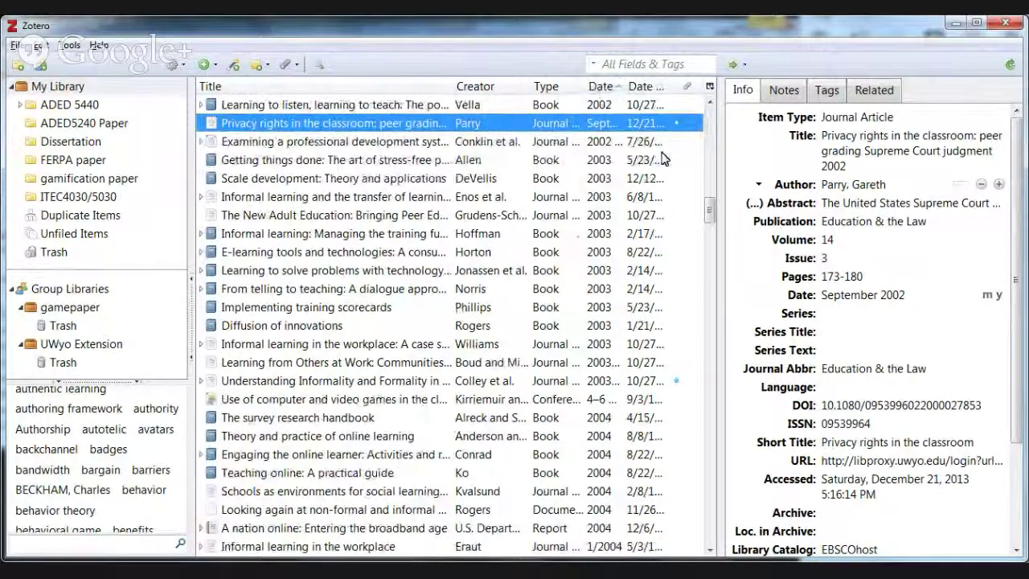
left_click_drag(710, 209, 711, 113)
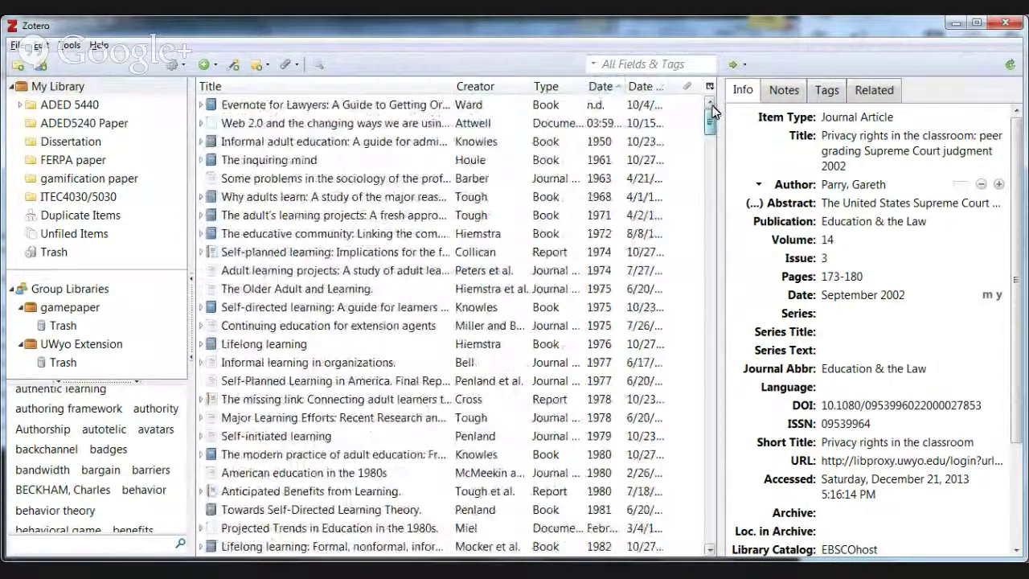
left_click(603, 90)
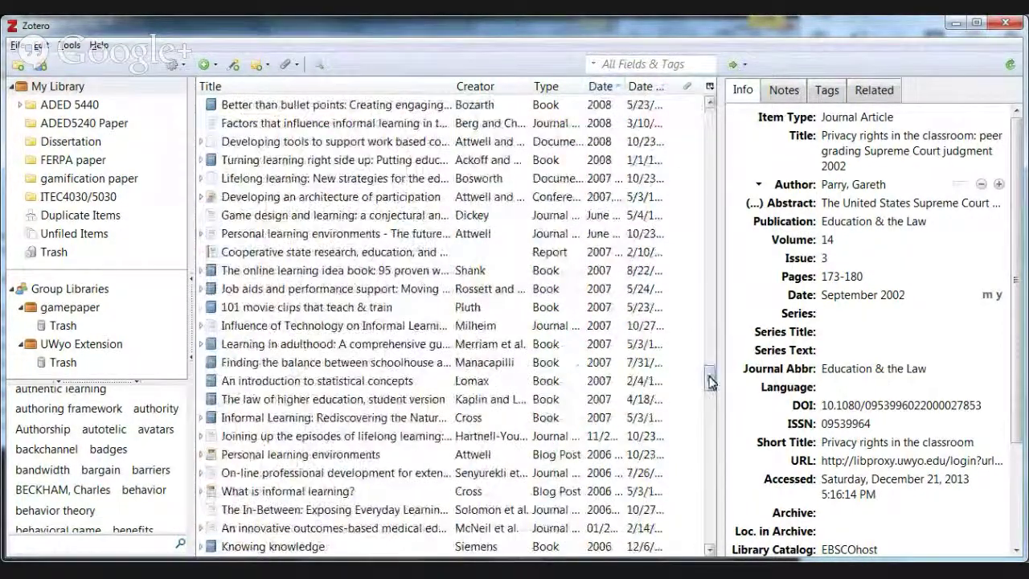
scroll(705, 142, "up", 10)
left_click_drag(710, 201, 710, 135)
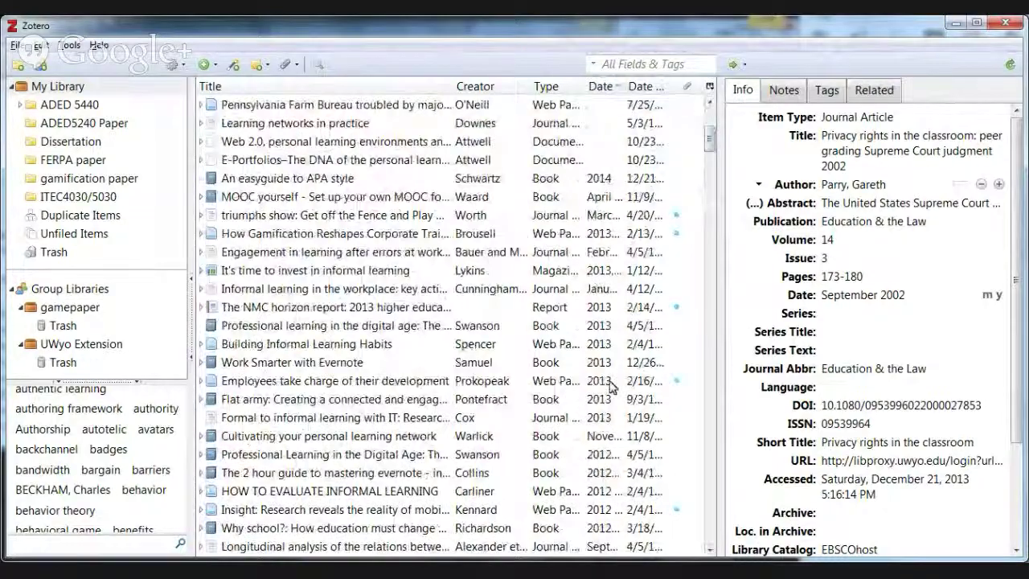
scroll(597, 461, "down", 4)
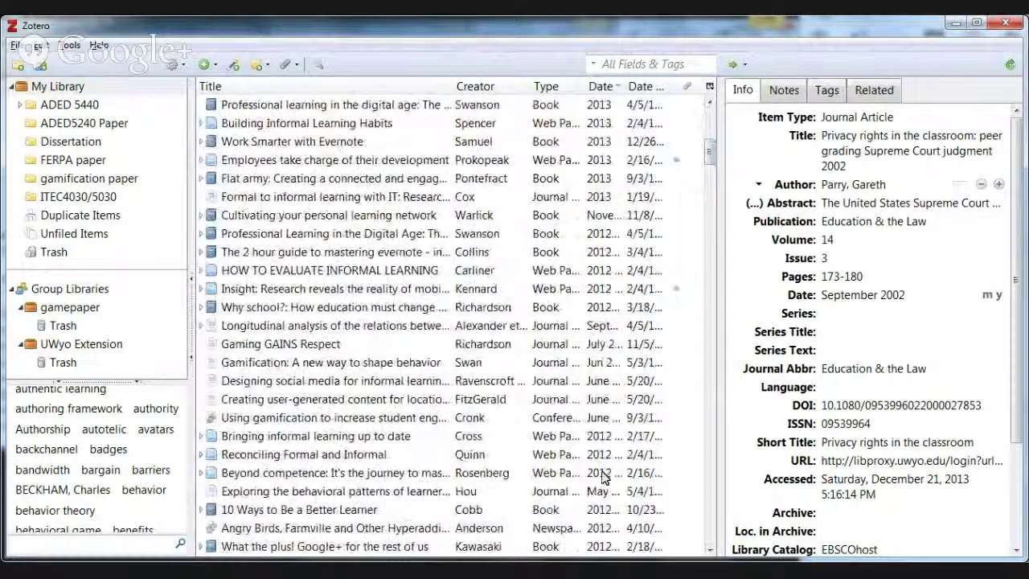
scroll(607, 496, "down", 3)
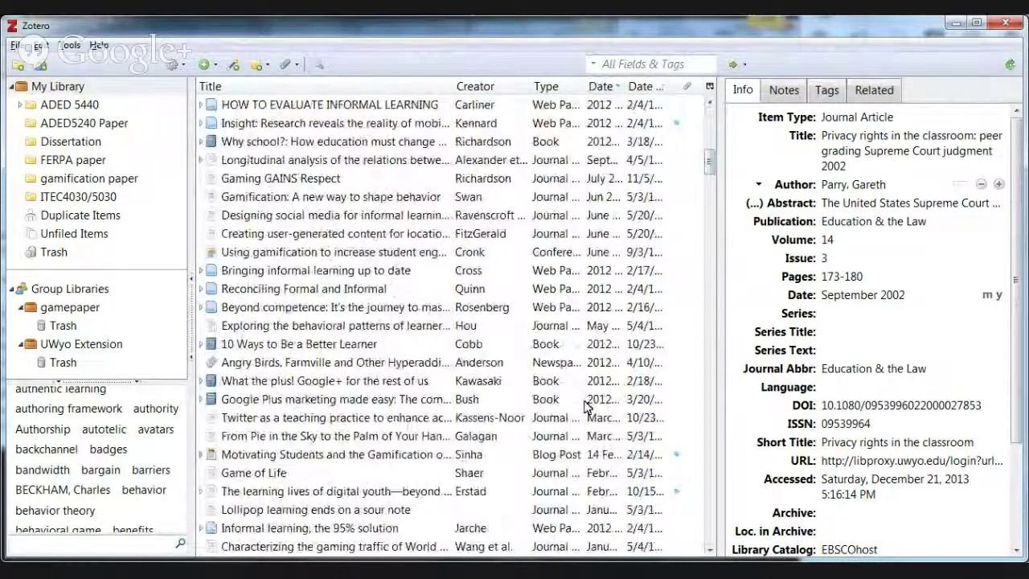
left_click_drag(711, 178, 710, 119)
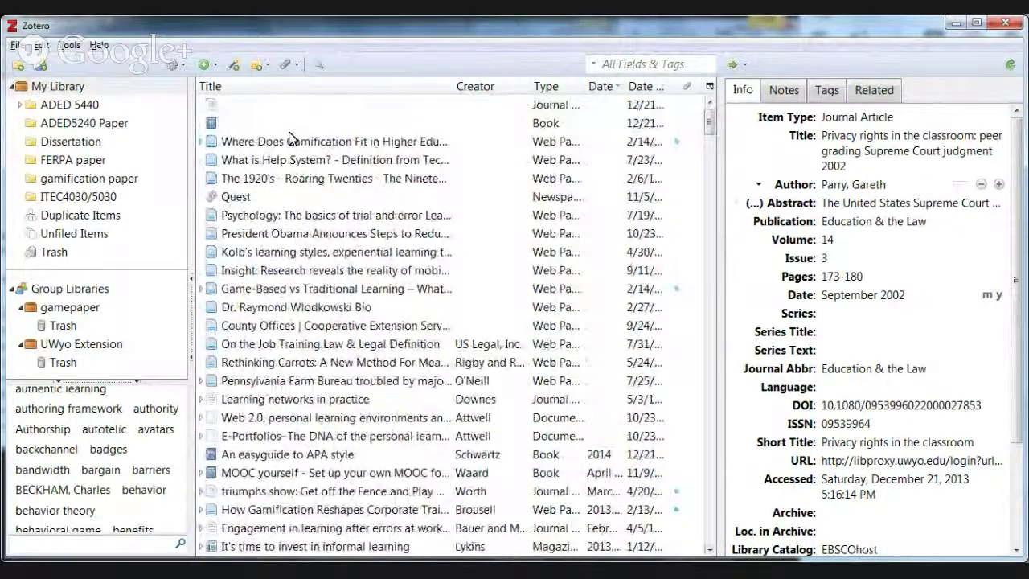
Delete the untitled blank Book and the untitled blank Journal Article from My Library
left_click(236, 123)
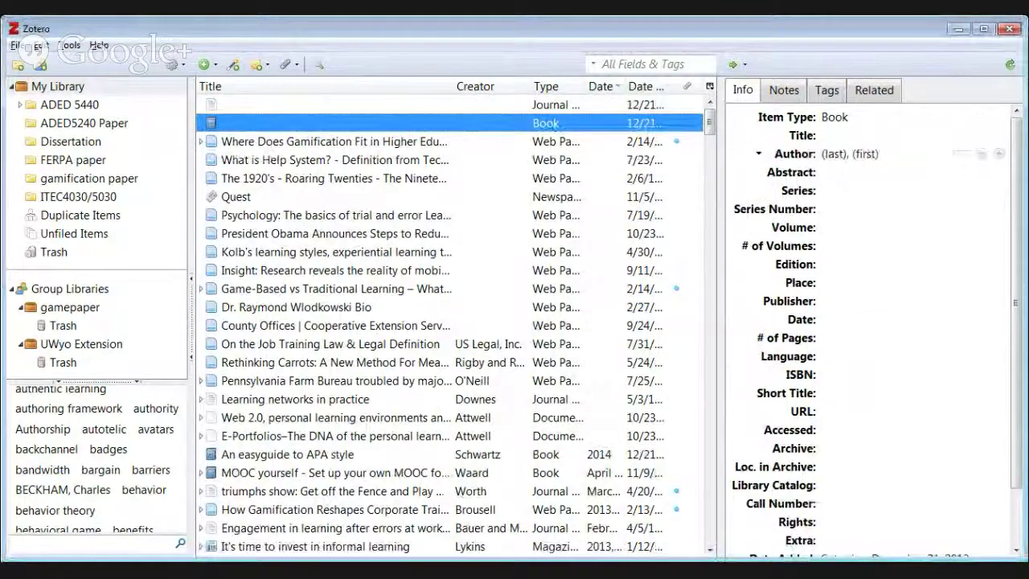
key("Delete")
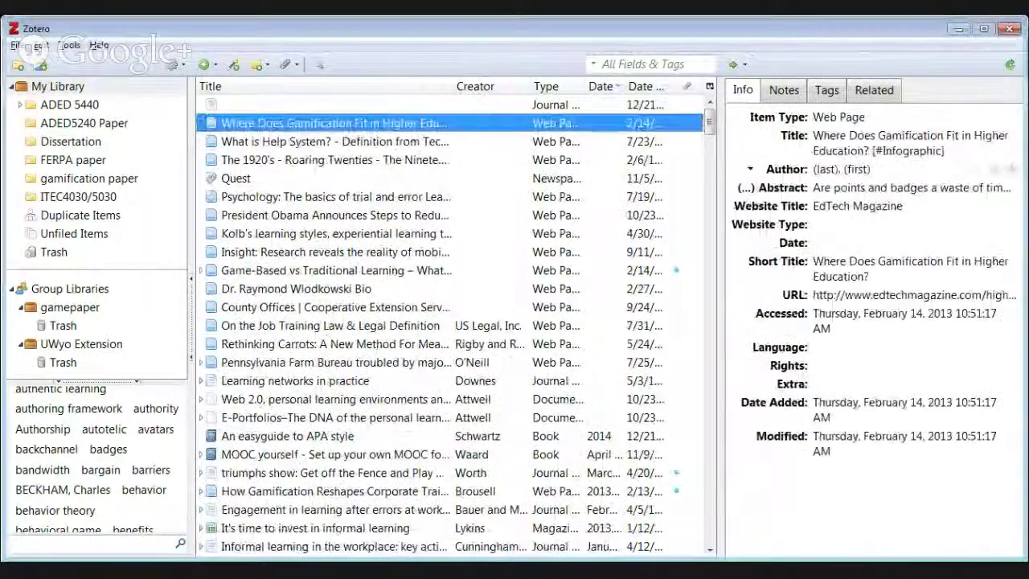
left_click(278, 106)
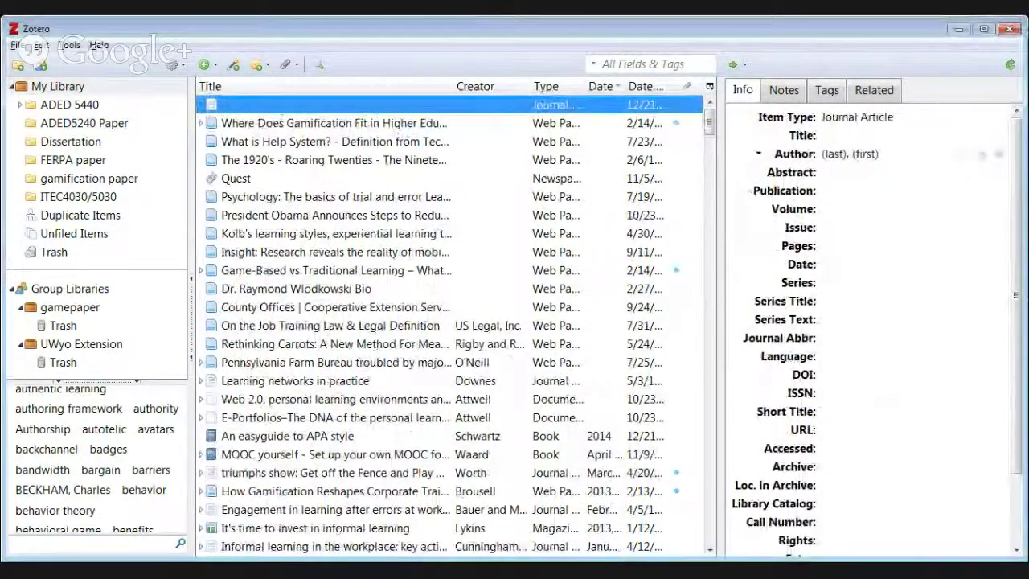
key("Return")
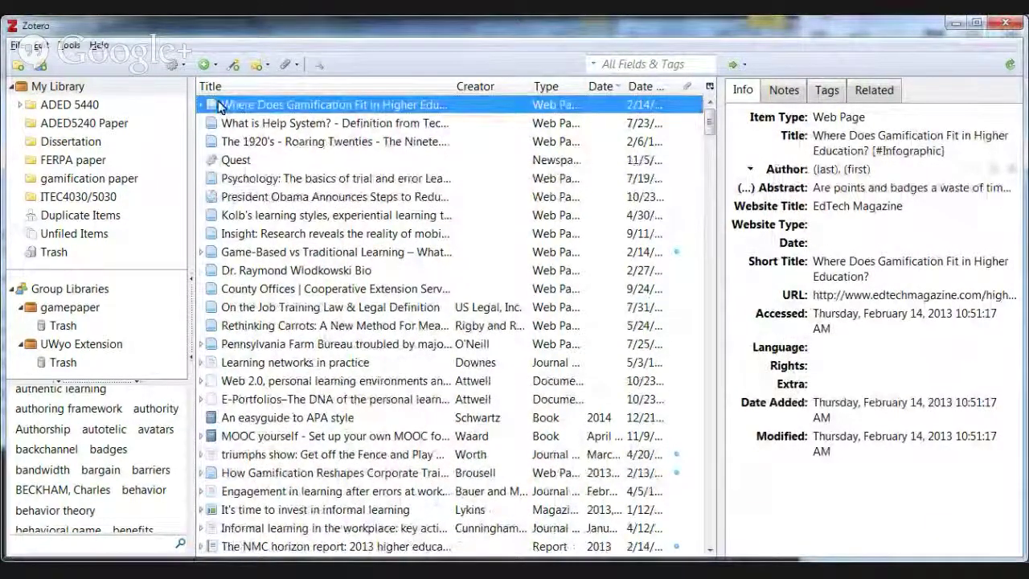
Widen the Type column and view the details of "Quest", "Learning networks in practice", the "Web 2.0" document and "An easyguide to APA style"
left_click_drag(588, 86, 625, 86)
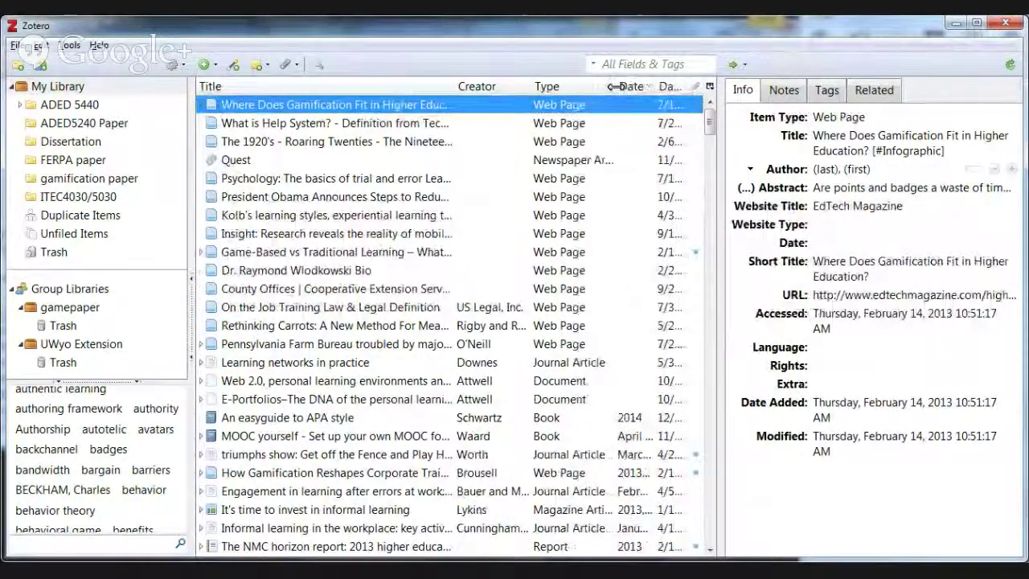
left_click(228, 164)
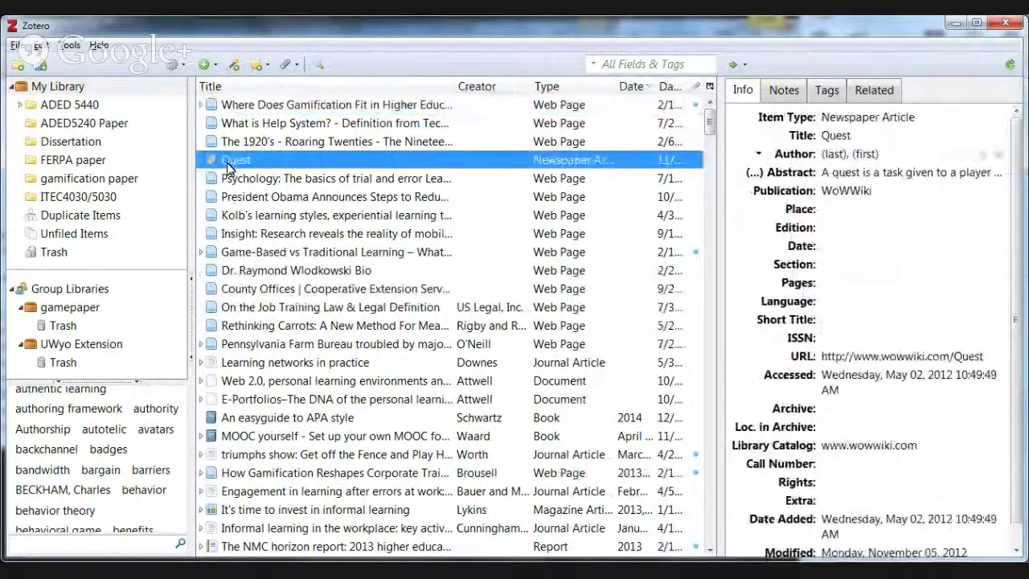
left_click(236, 364)
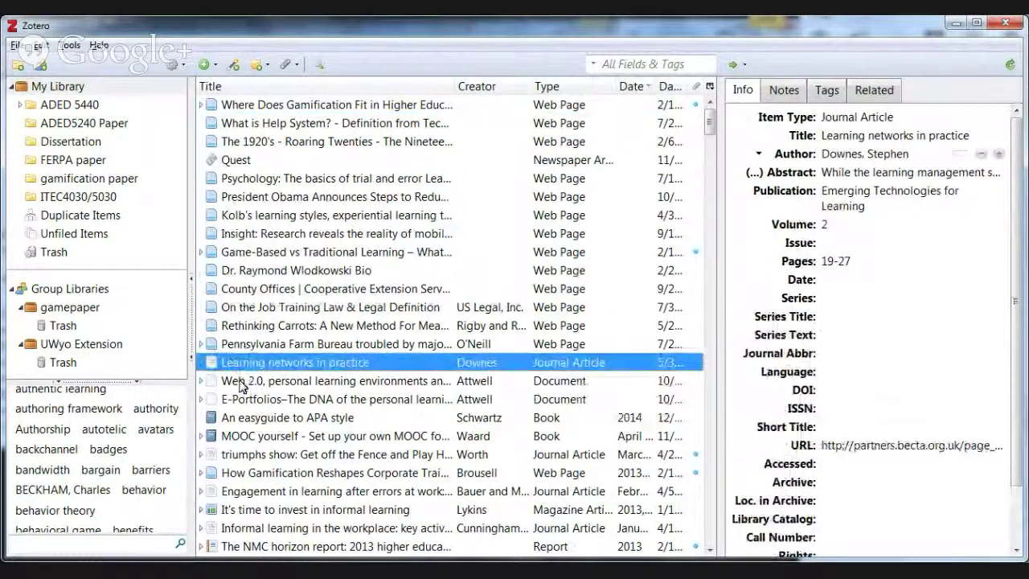
left_click(225, 382)
left_click(246, 421)
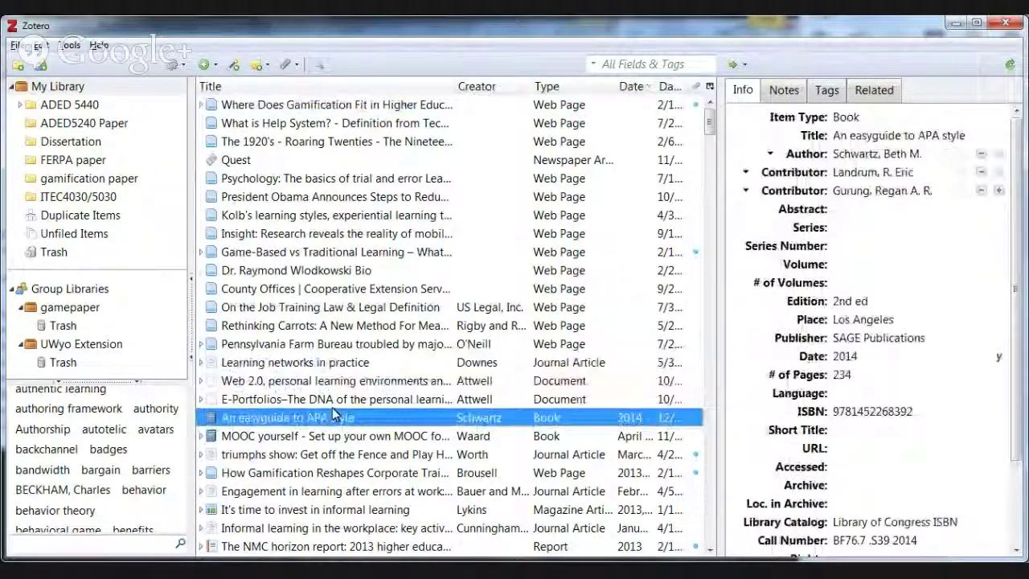
Browse further through the 2013 and 2012 items and view the details of the journal article "triumphs show: Get off the Fence and Play Hopscotch!"
scroll(294, 395, "down", 5)
scroll(294, 399, "up", 1)
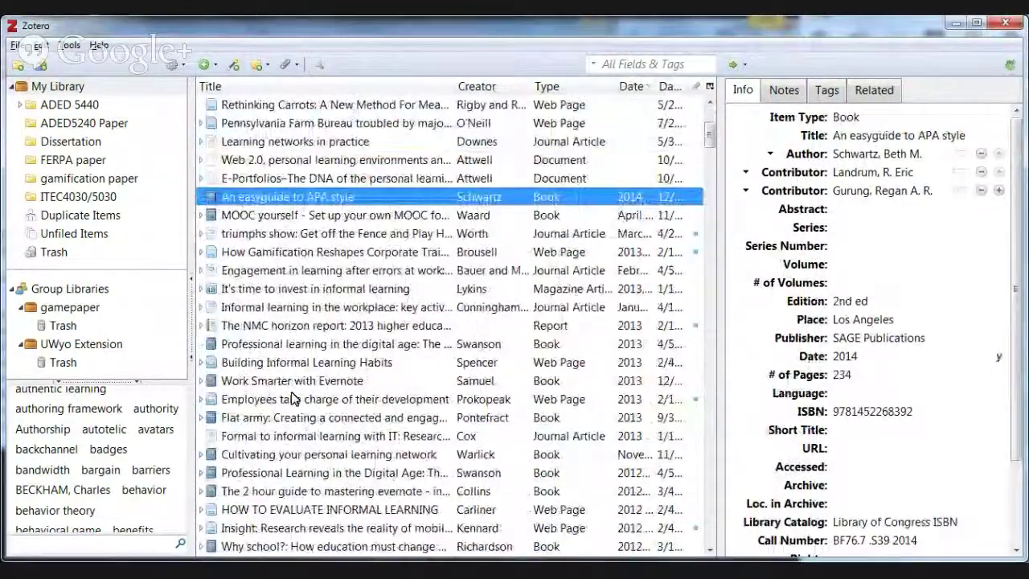
scroll(294, 398, "down", 2)
scroll(294, 399, "up", 2)
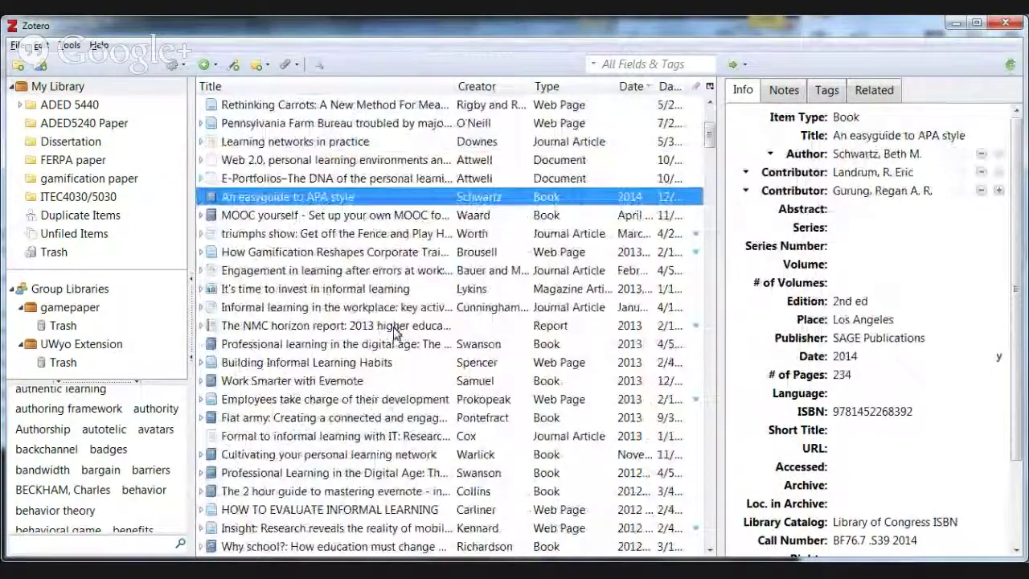
left_click(277, 235)
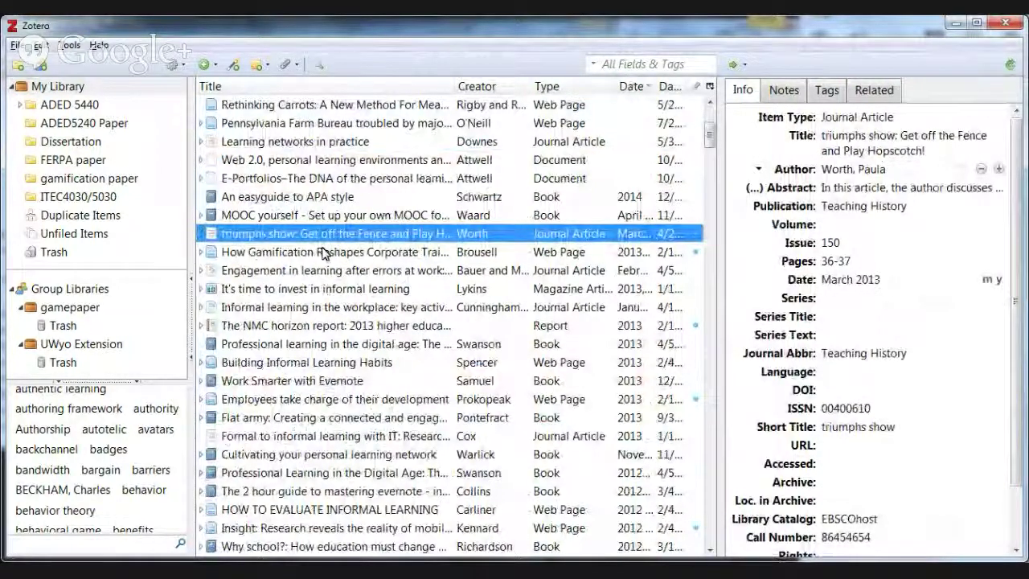
scroll(326, 259, "up", 4)
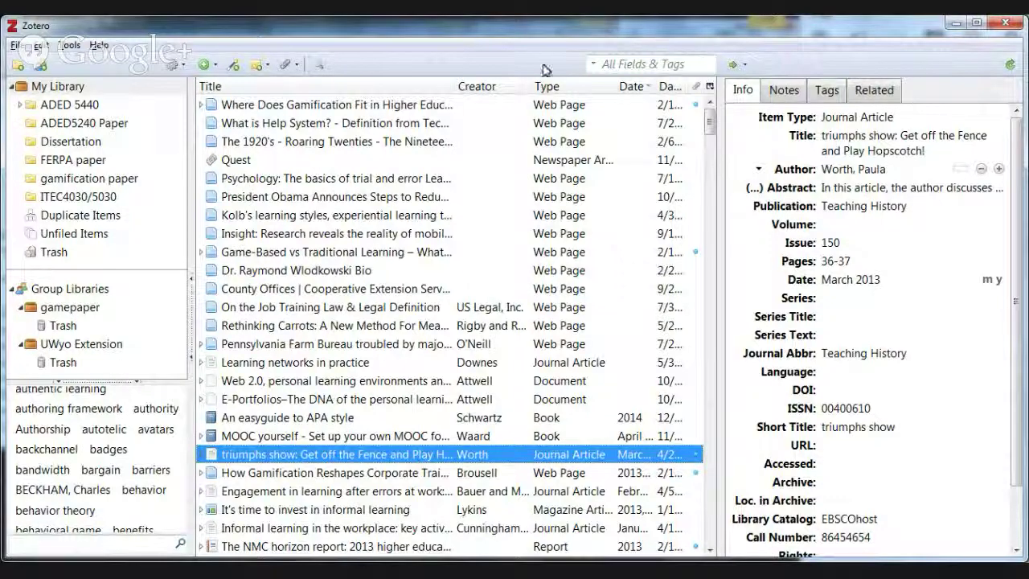
Open the ITEC4030/5030 collection and select all its books, from "Emerging technologies in distance education" through "Understanding distance education"
left_click(70, 201)
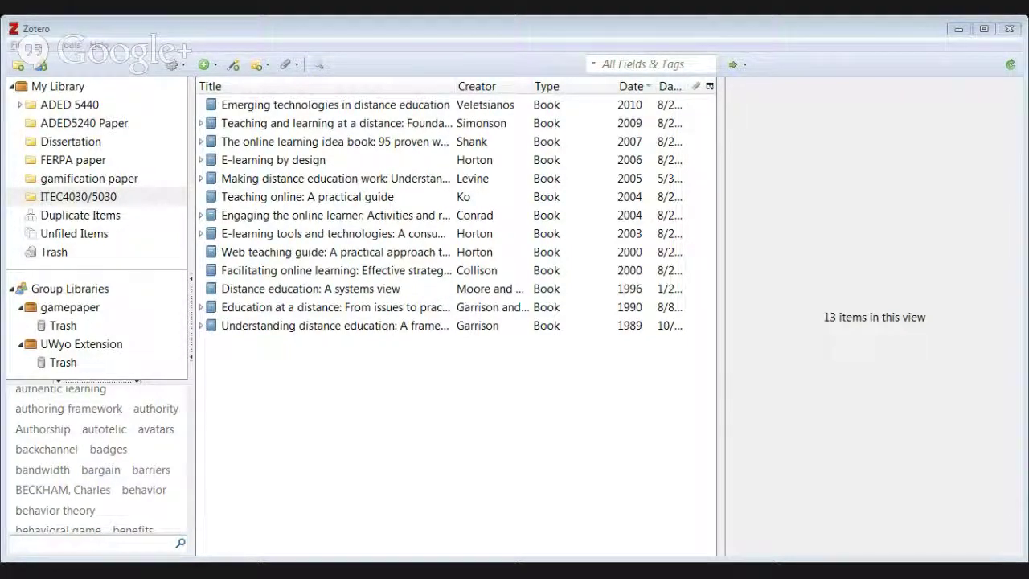
key("alt+Tab")
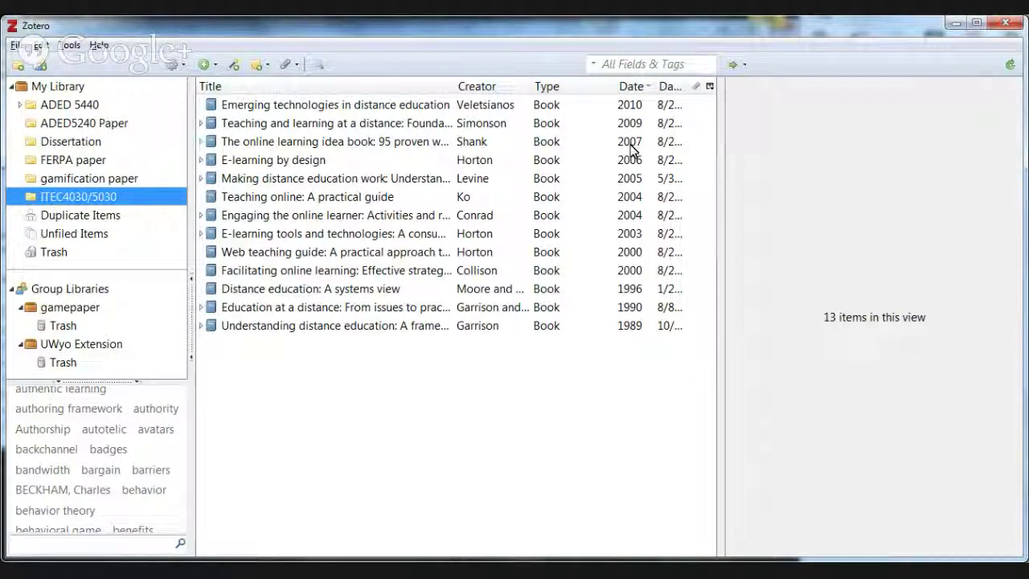
left_click(239, 108)
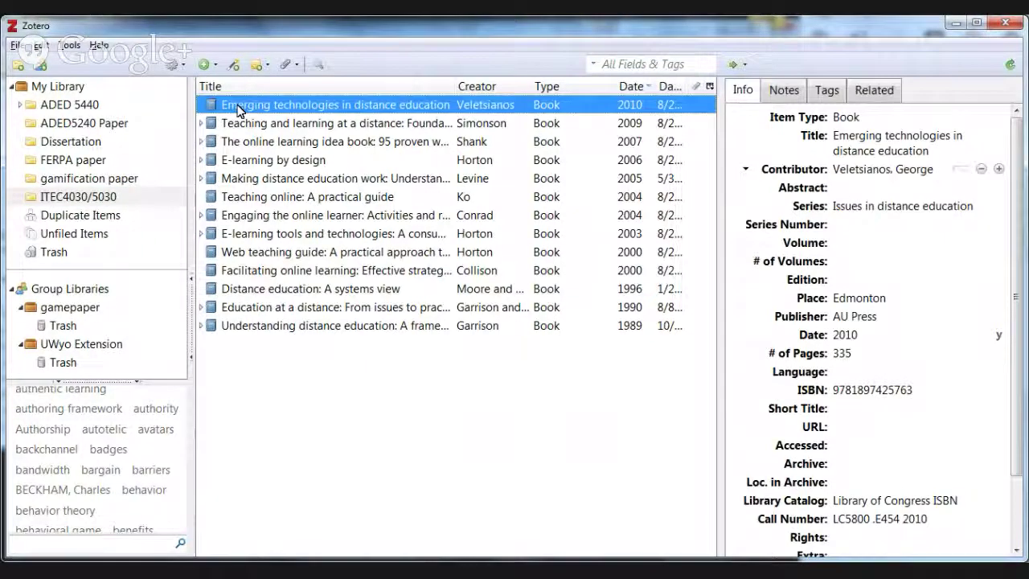
left_click(276, 324, "shift")
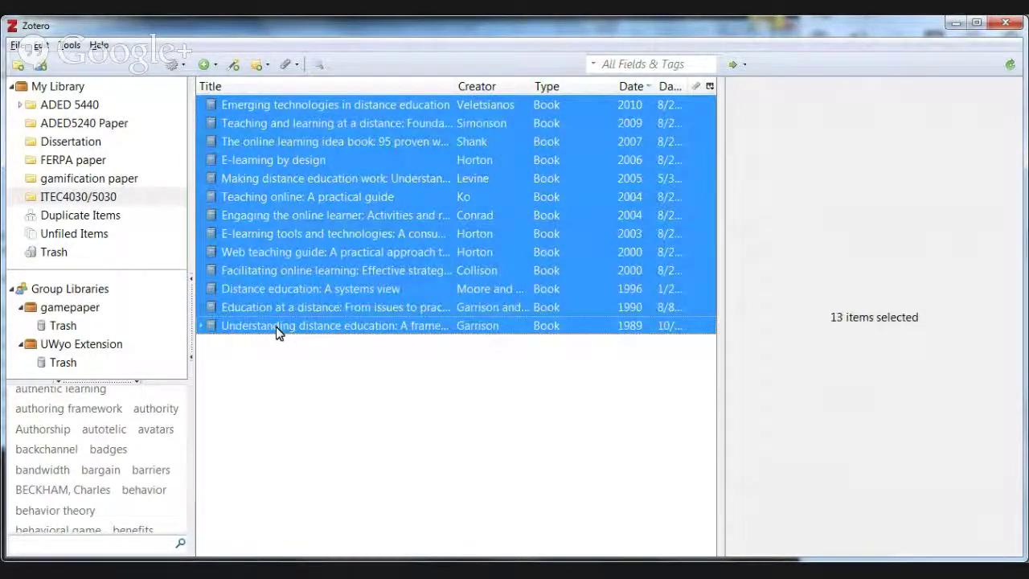
Select "Emerging technologies in distance education", "The online learning idea book", "Teaching online" and "Distance education" together, and reduce the selection to the first book
left_click(279, 105)
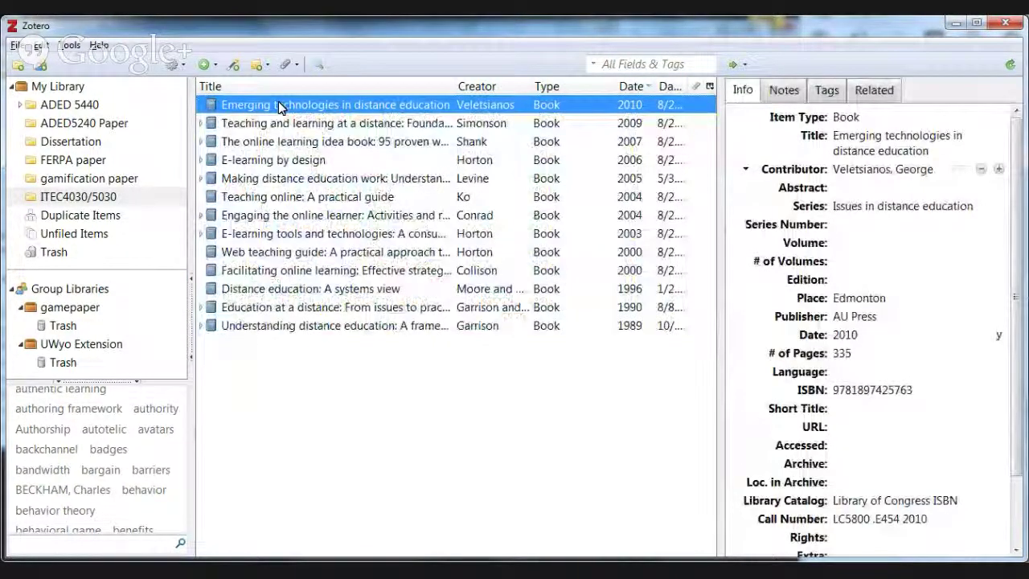
left_click(274, 142, "ctrl")
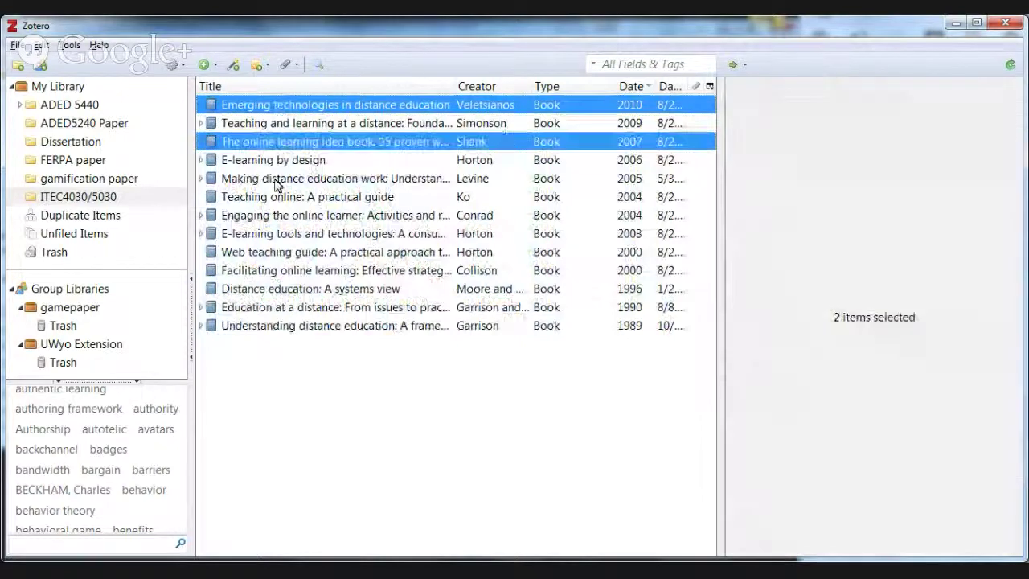
left_click(271, 197, "ctrl")
left_click(259, 285, "ctrl")
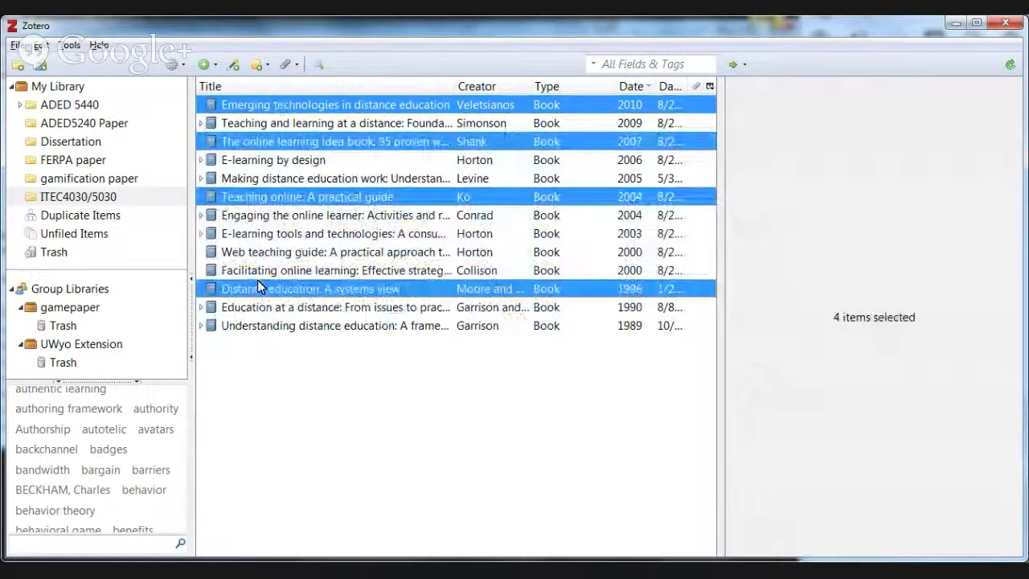
left_click(281, 105)
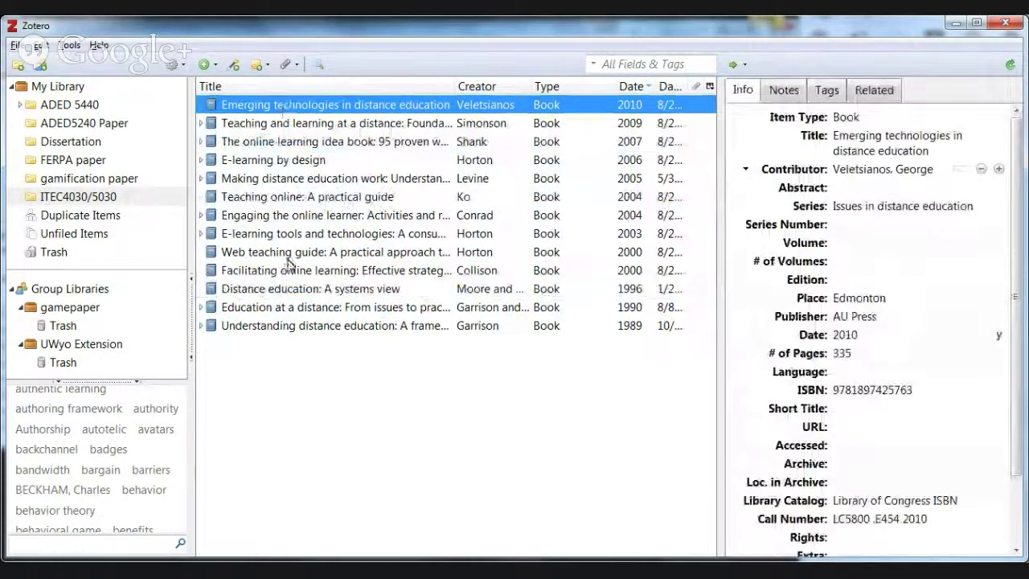
Select all the books in the collection, through "Understanding distance education", and copy their bibliography to the clipboard
left_click(310, 326, "shift")
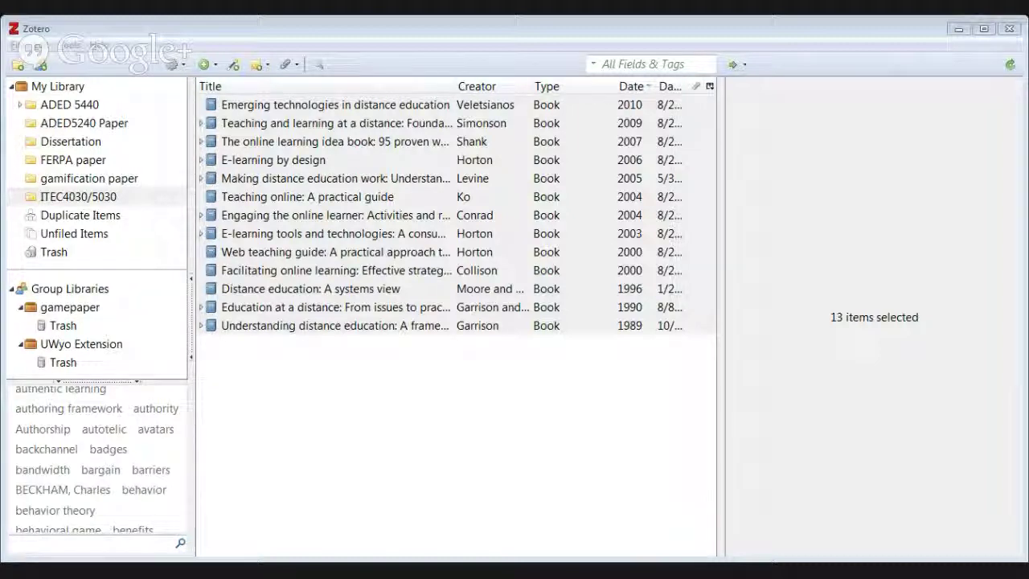
left_click(583, 461)
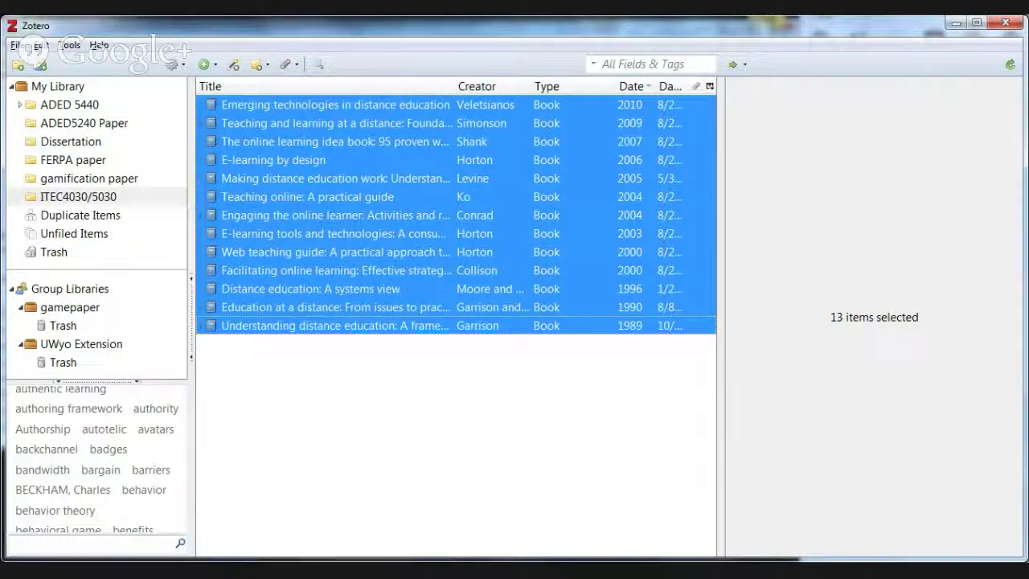
Switch to the blank Microsoft Word document, enter the heading "References" and paste the copied bibliography below it
key("alt+Tab")
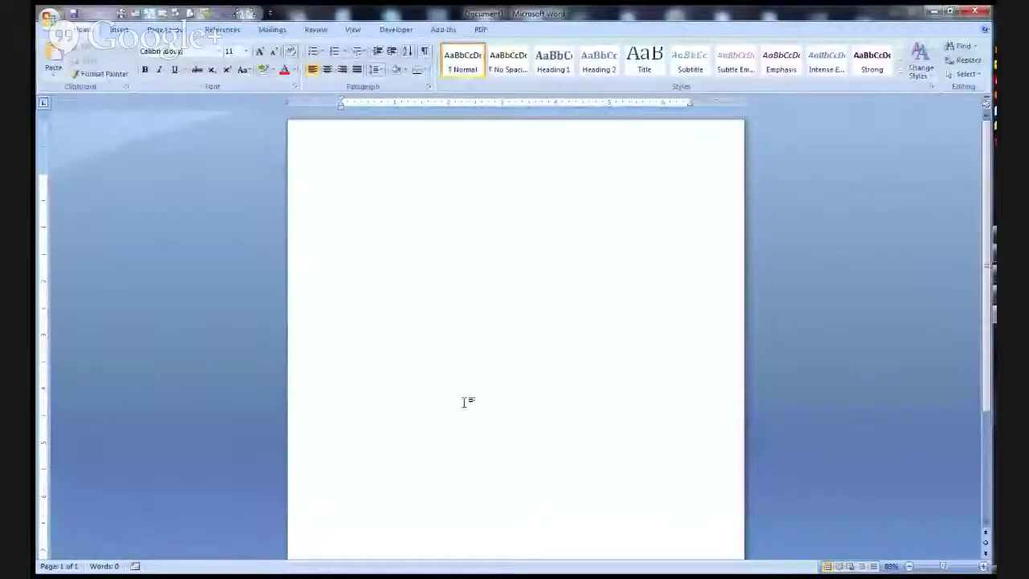
type("eferences")
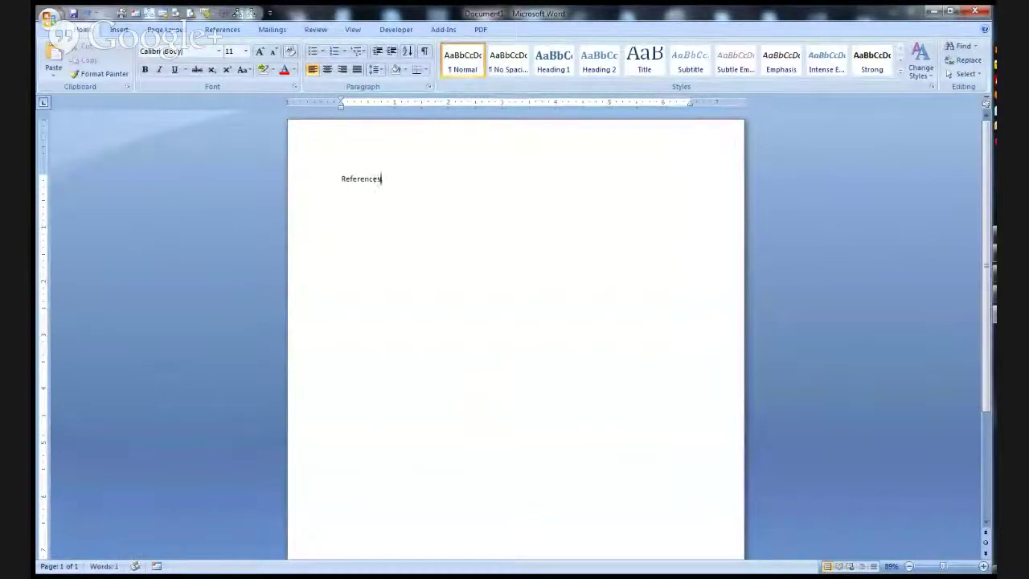
key("Return")
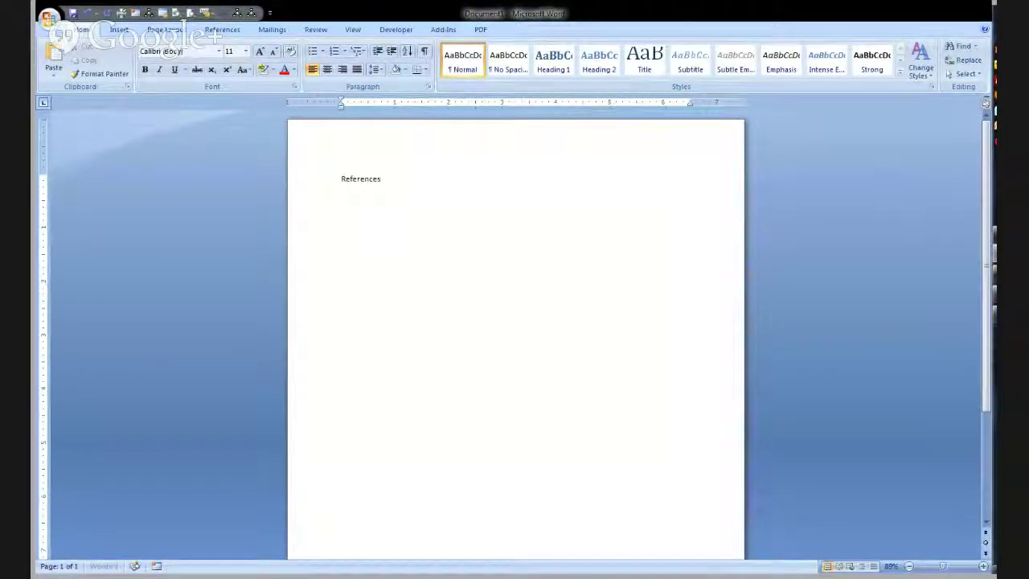
key("ctrl+v")
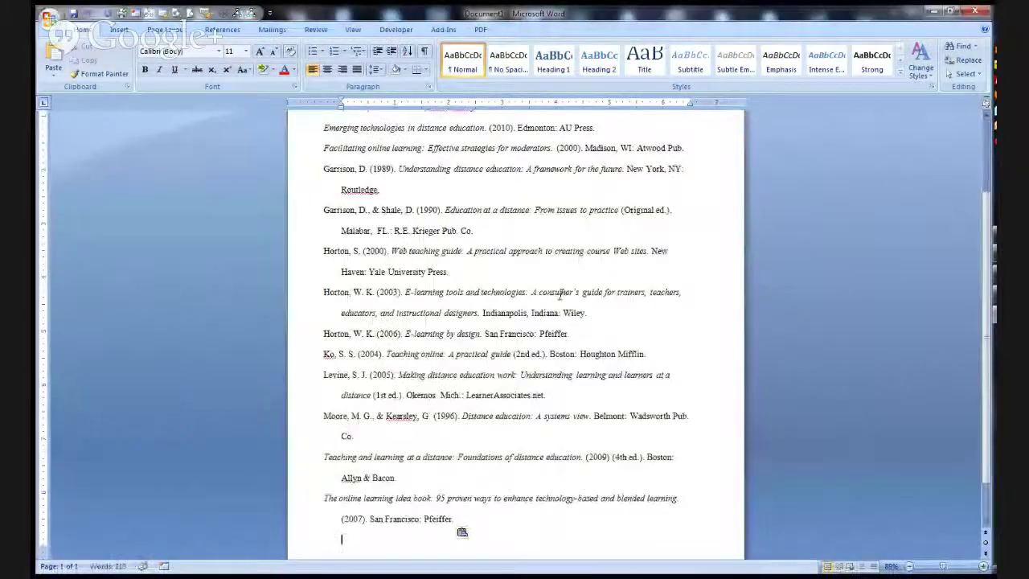
Review the pasted reference list from first to last entry, highlighting the "Engaging the online learner" reference to check its formatting
scroll(531, 328, "up", 3)
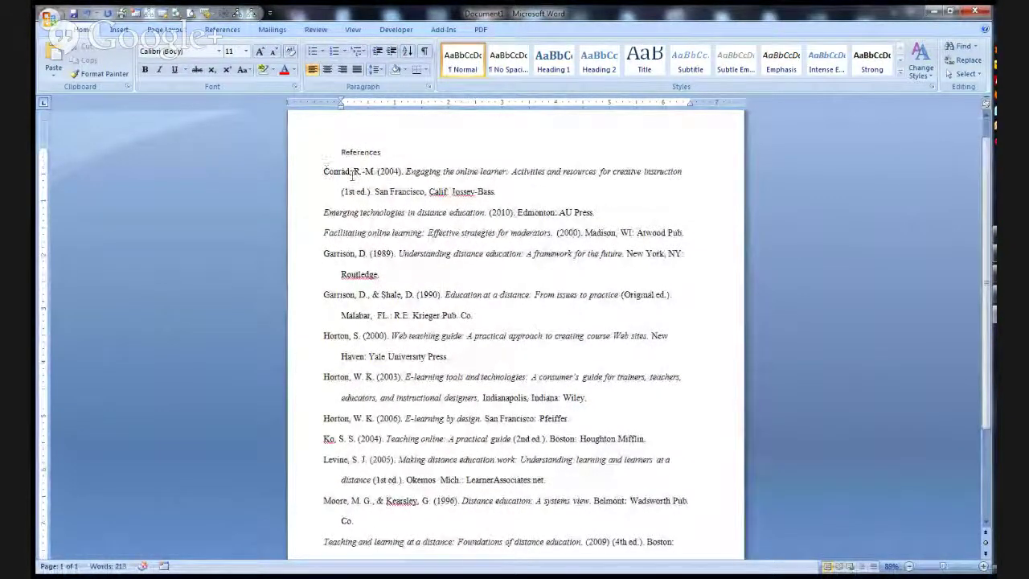
left_click_drag(323, 171, 318, 214)
scroll(291, 286, "down", 3)
scroll(294, 290, "down", 1)
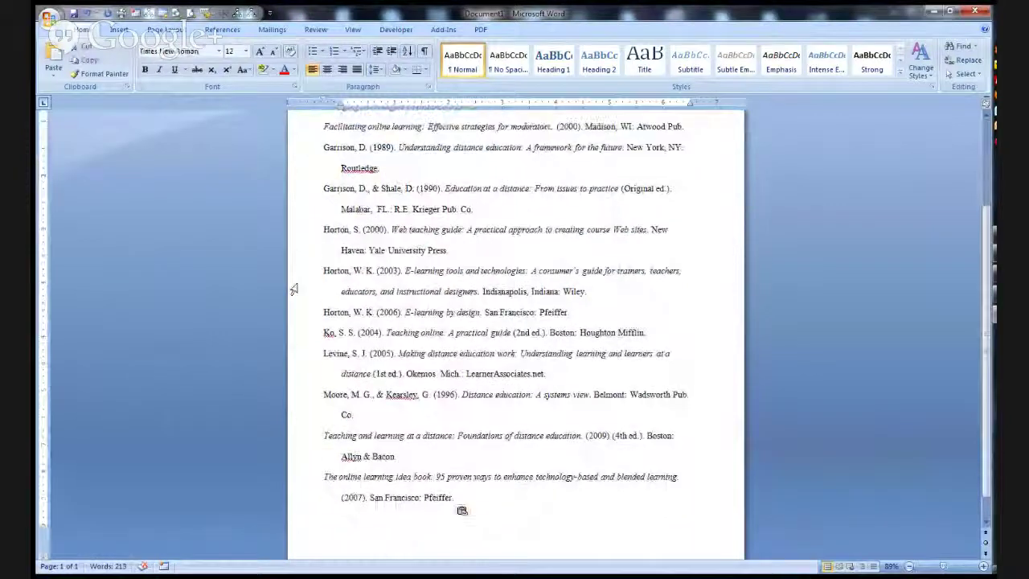
scroll(295, 290, "down", 1)
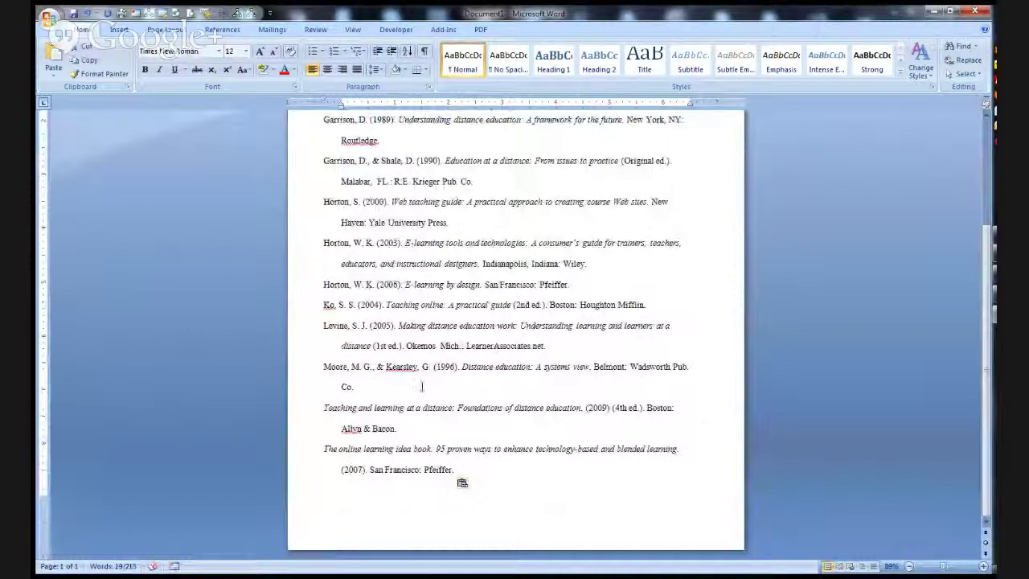
scroll(379, 350, "up", 4)
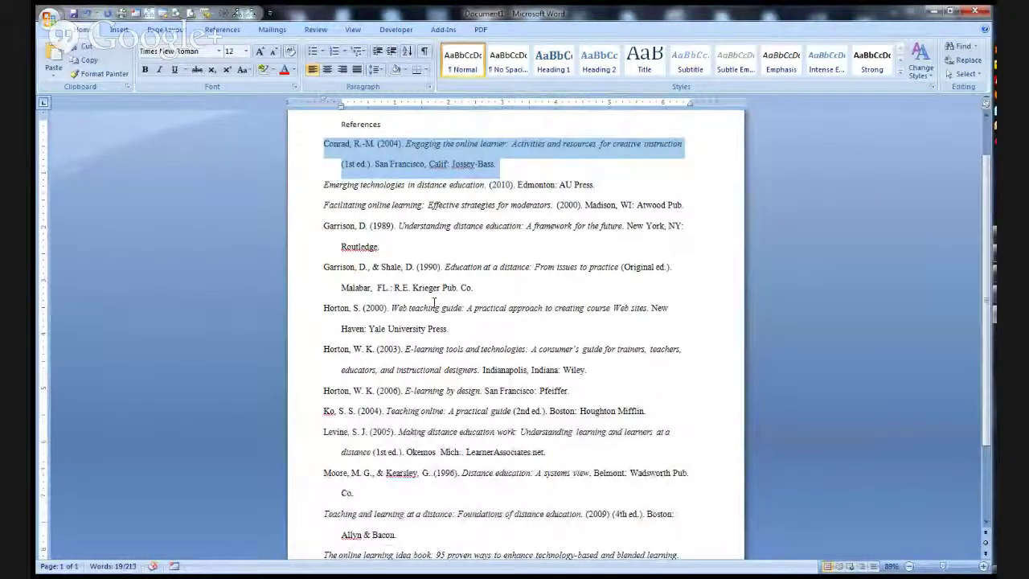
scroll(434, 303, "up", 1)
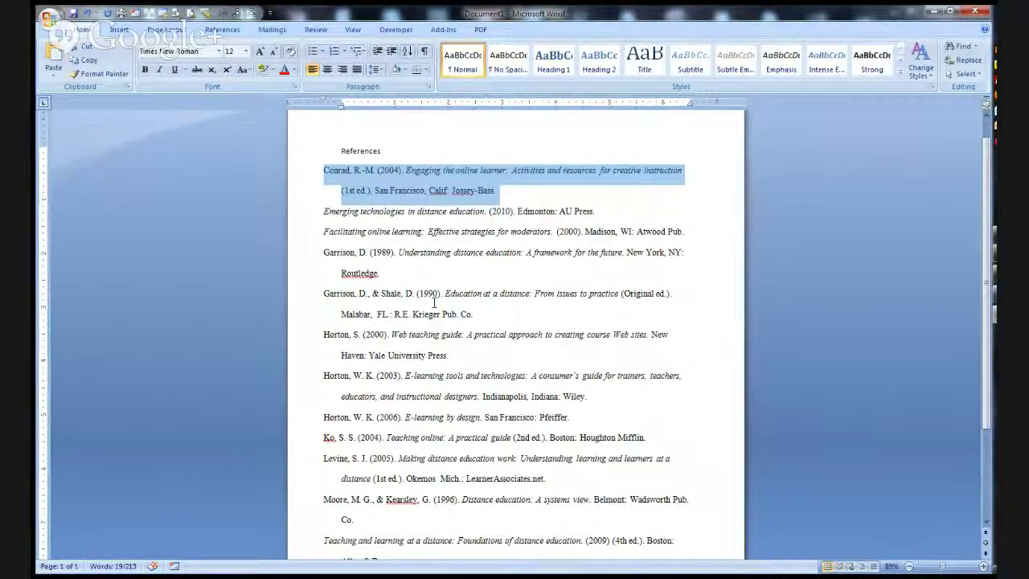
scroll(459, 482, "down", 3)
scroll(397, 281, "up", 5)
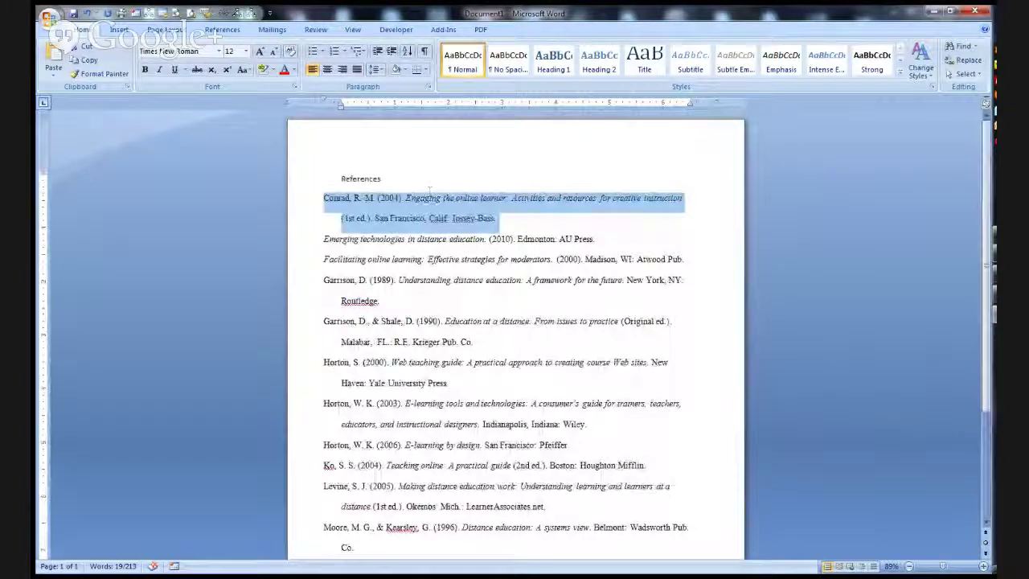
Select all the pasted references and shift their hanging indent inward so the first lines align with the heading
left_click(324, 197)
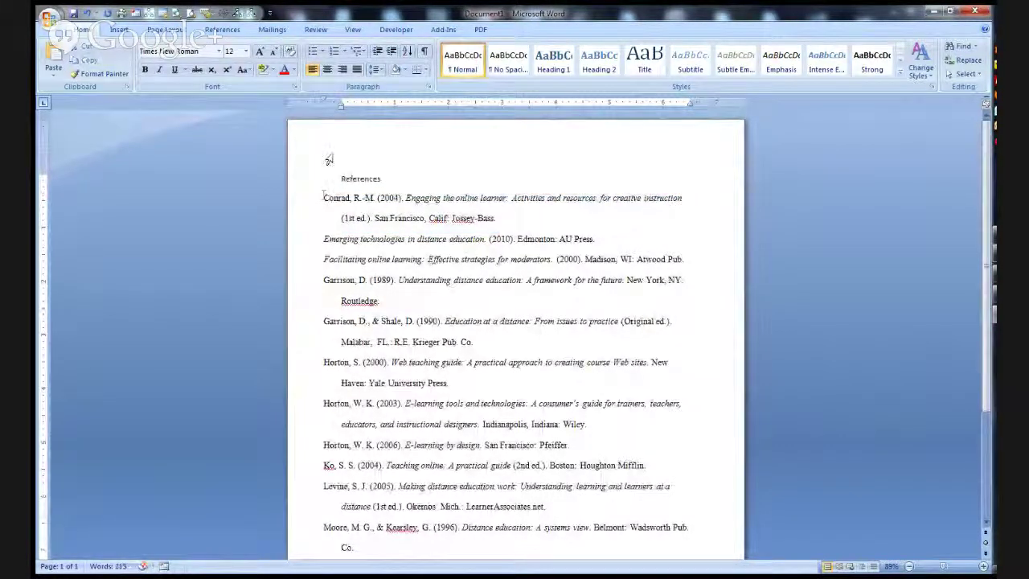
left_click_drag(327, 198, 459, 475)
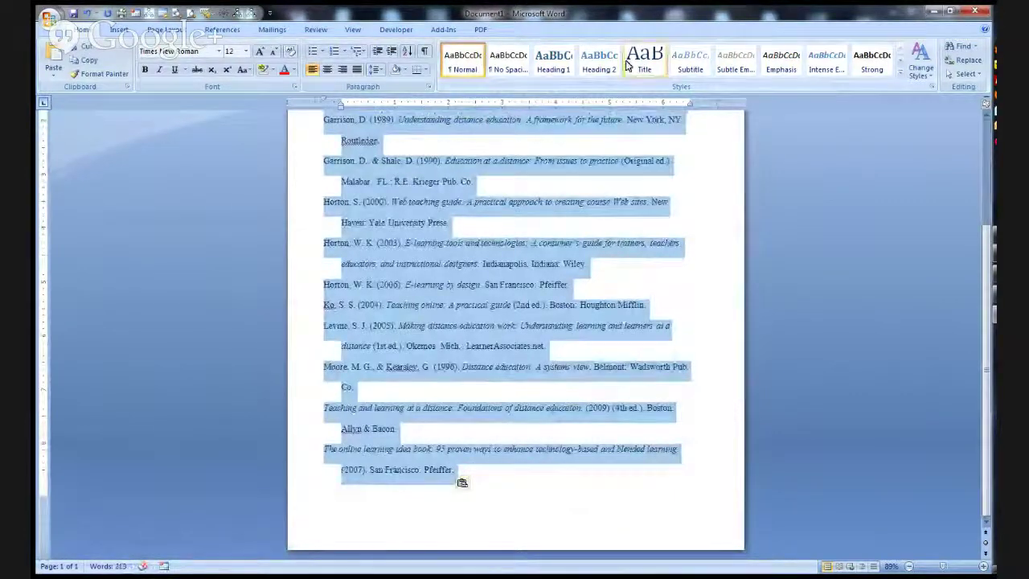
left_click(901, 63)
left_click(901, 50)
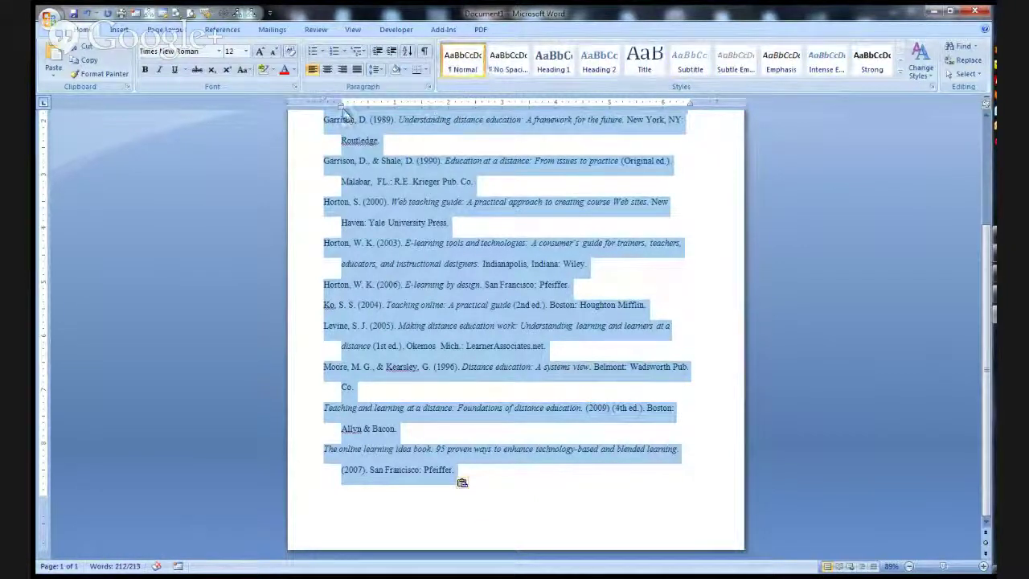
left_click_drag(341, 105, 357, 105)
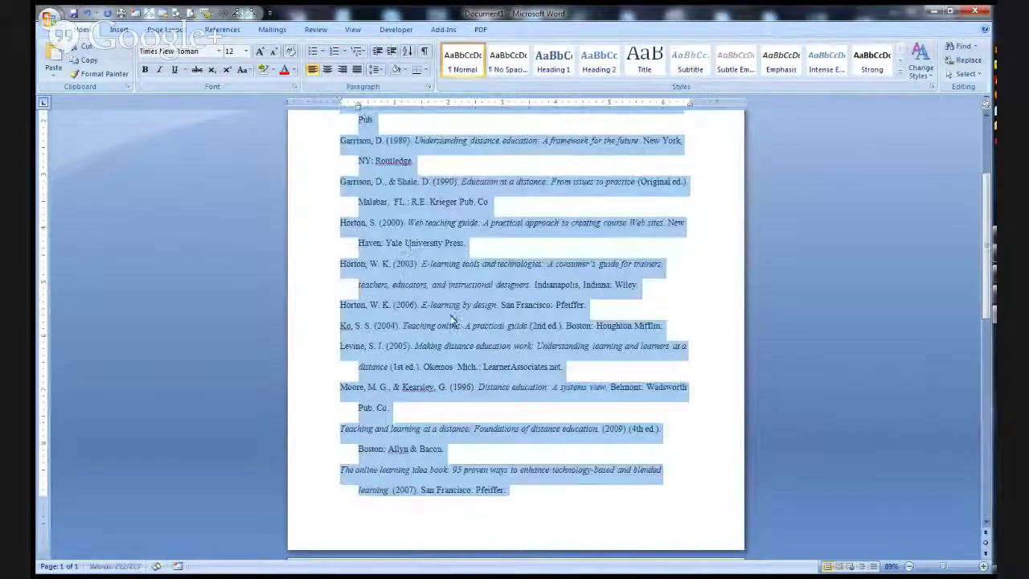
scroll(450, 320, "up", 4)
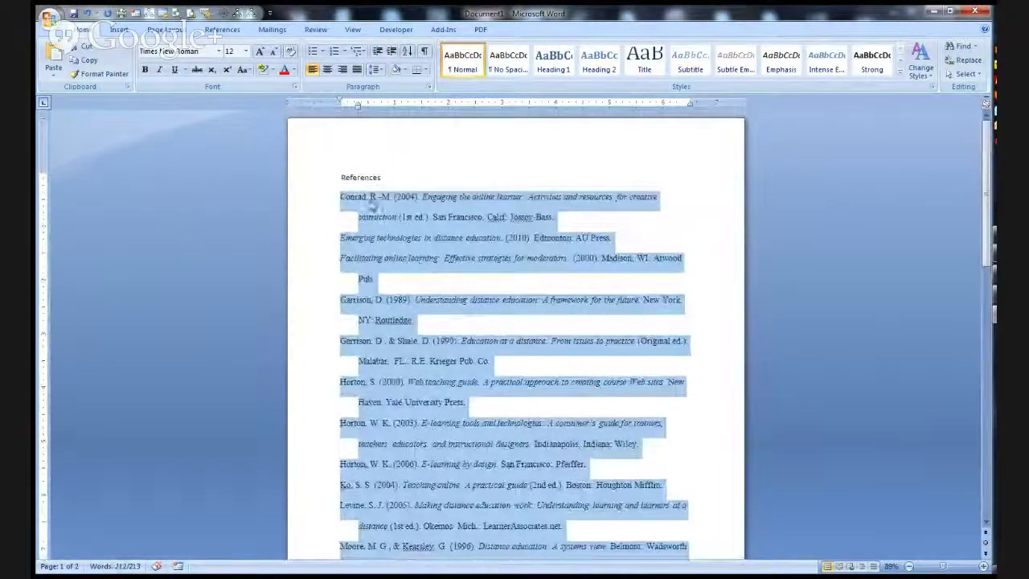
Apply the Heading 1 style to the "References" line and review the formatted list
left_click(320, 180)
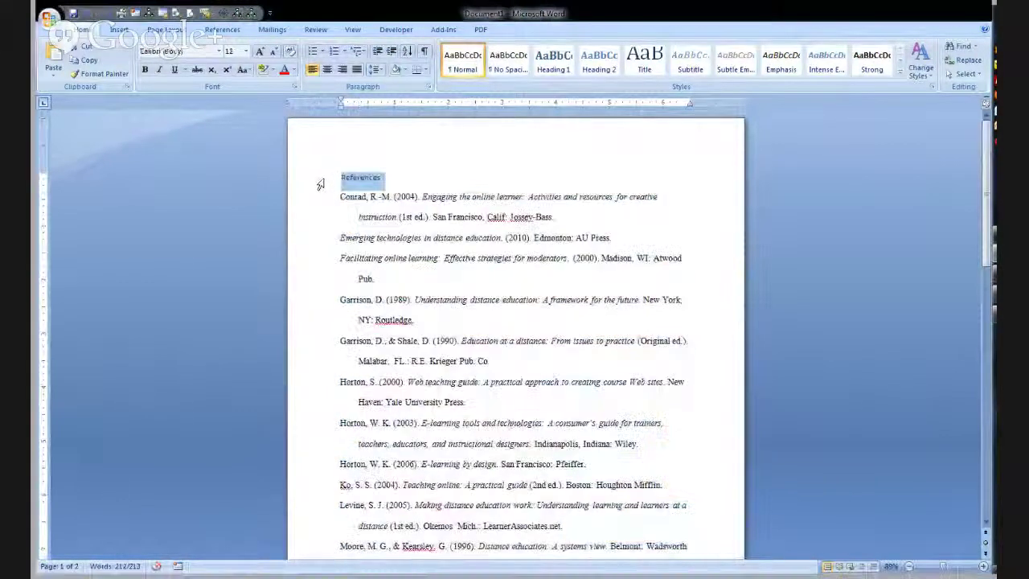
left_click(549, 69)
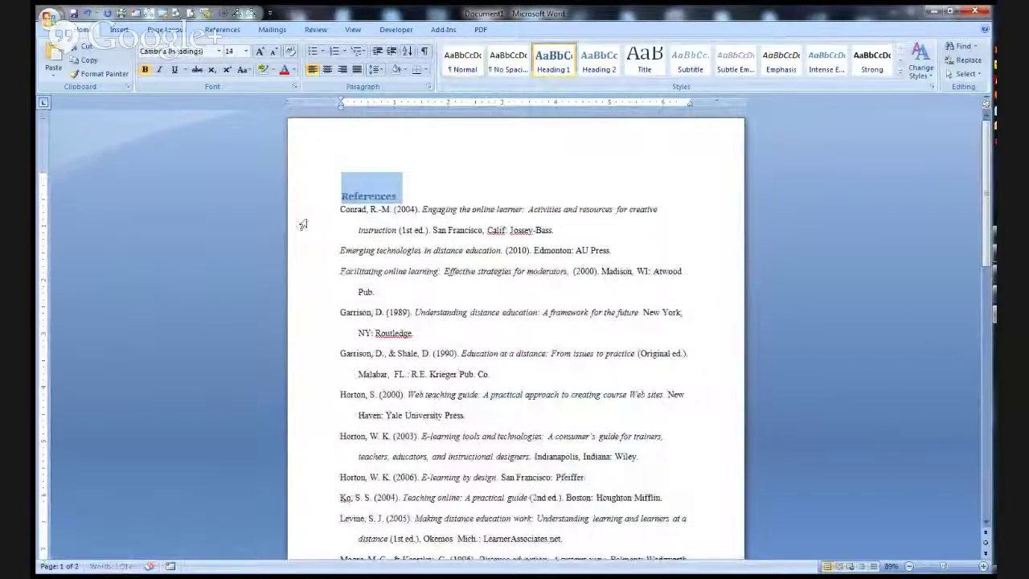
left_click(336, 256)
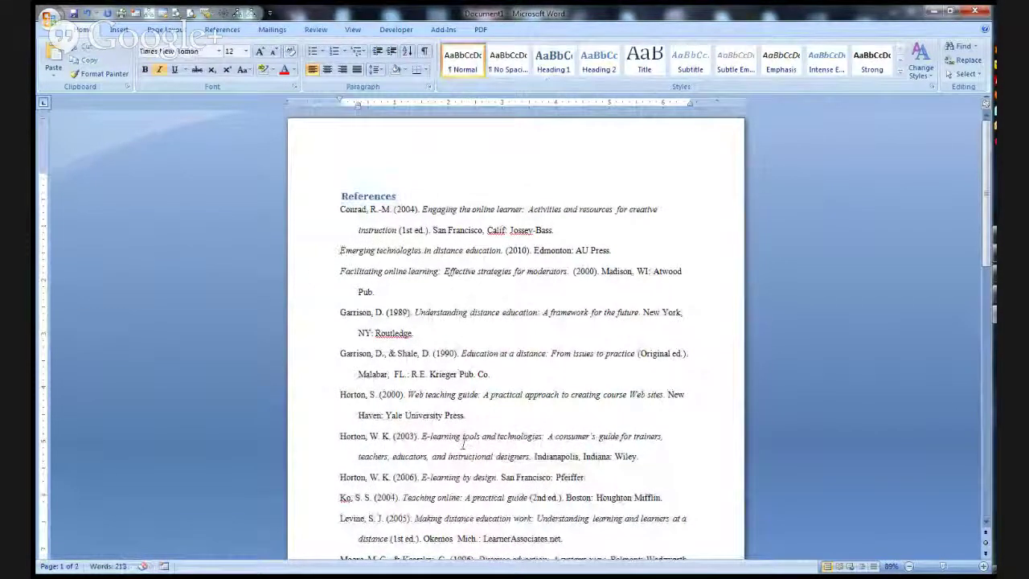
scroll(458, 422, "down", 5)
scroll(456, 424, "up", 3)
scroll(472, 328, "up", 3)
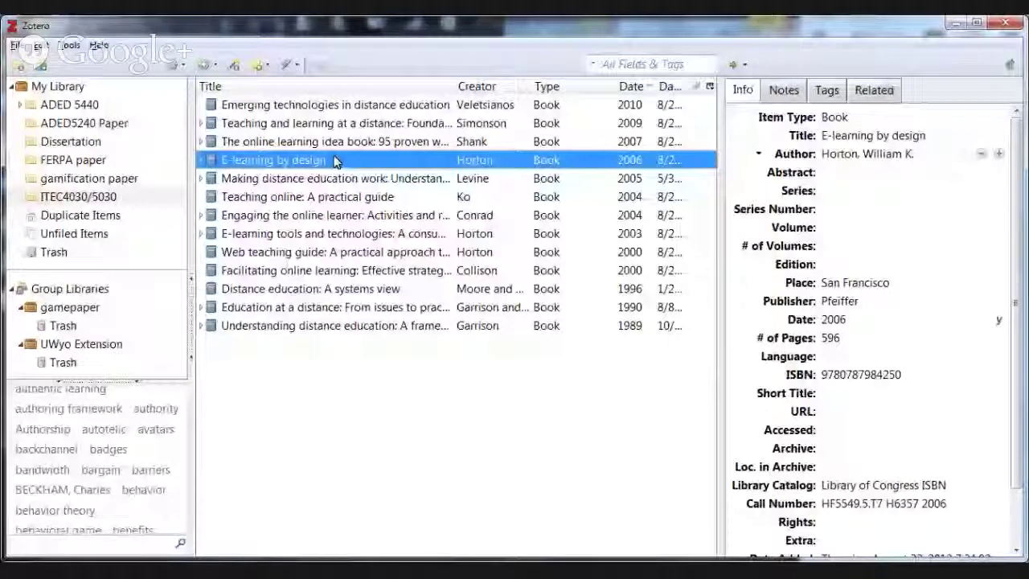
Switch to Zotero and reveal, then hide, the notes under the four books from "Teaching and learning at a distance" through "Making distance education work"
left_click(265, 106)
left_click(267, 125)
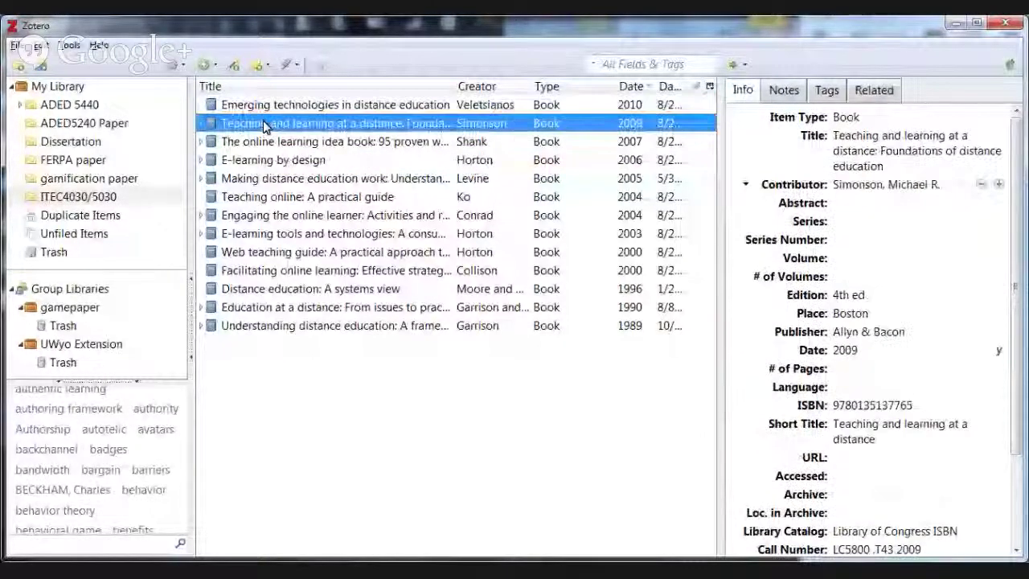
left_click(201, 123)
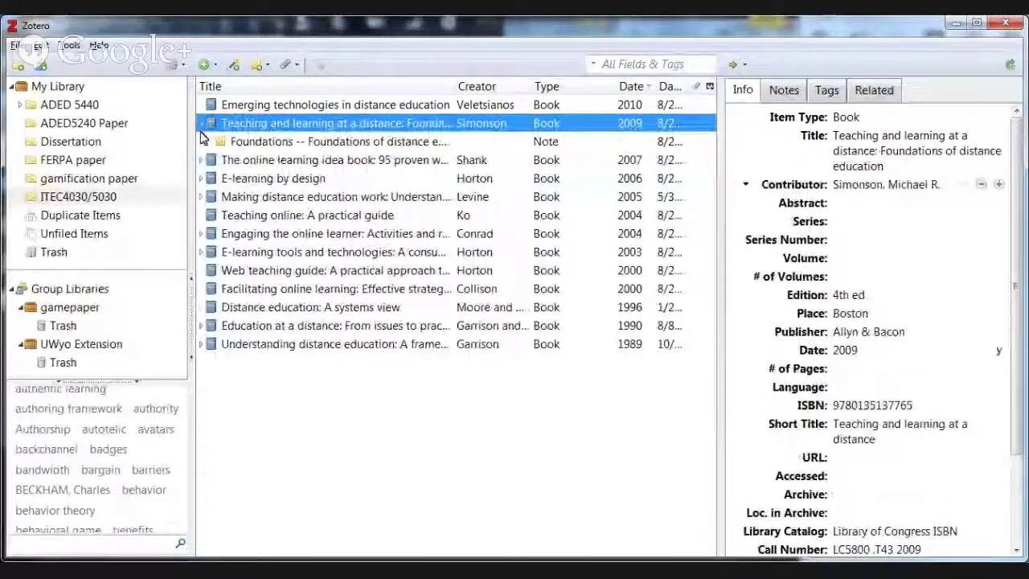
left_click(201, 160)
left_click(202, 196)
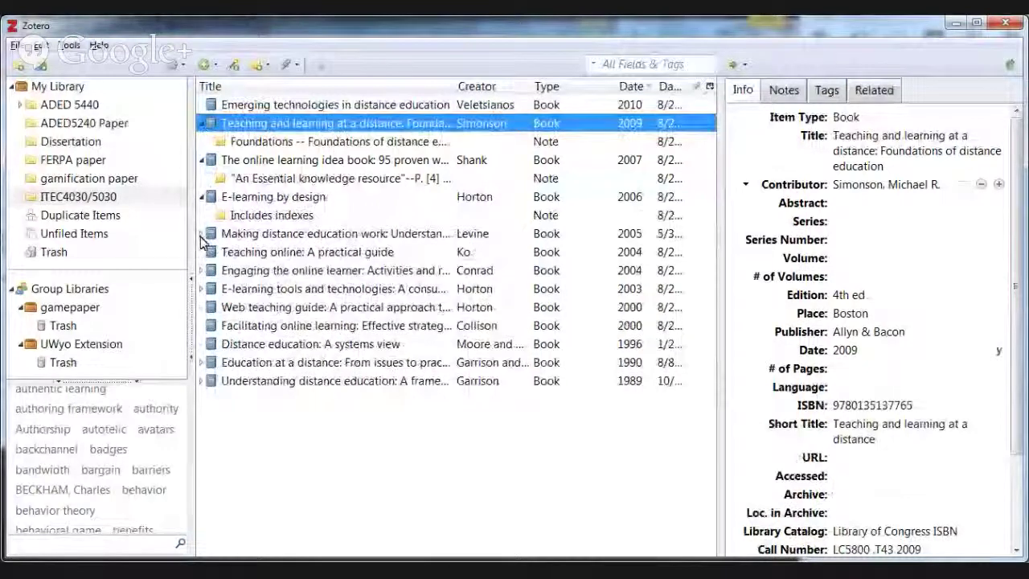
left_click(201, 233)
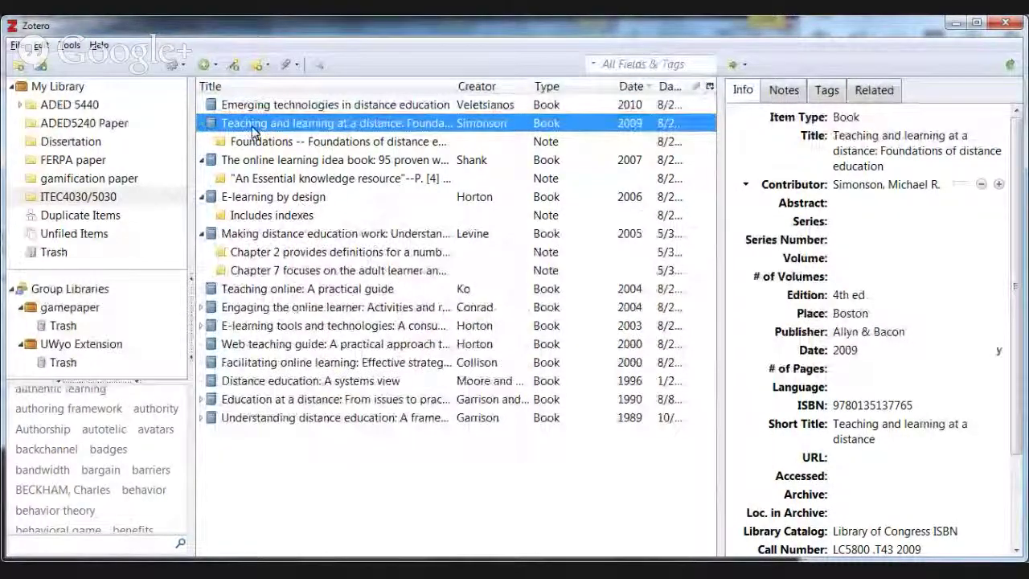
left_click(201, 123)
left_click(201, 141)
left_click(201, 160)
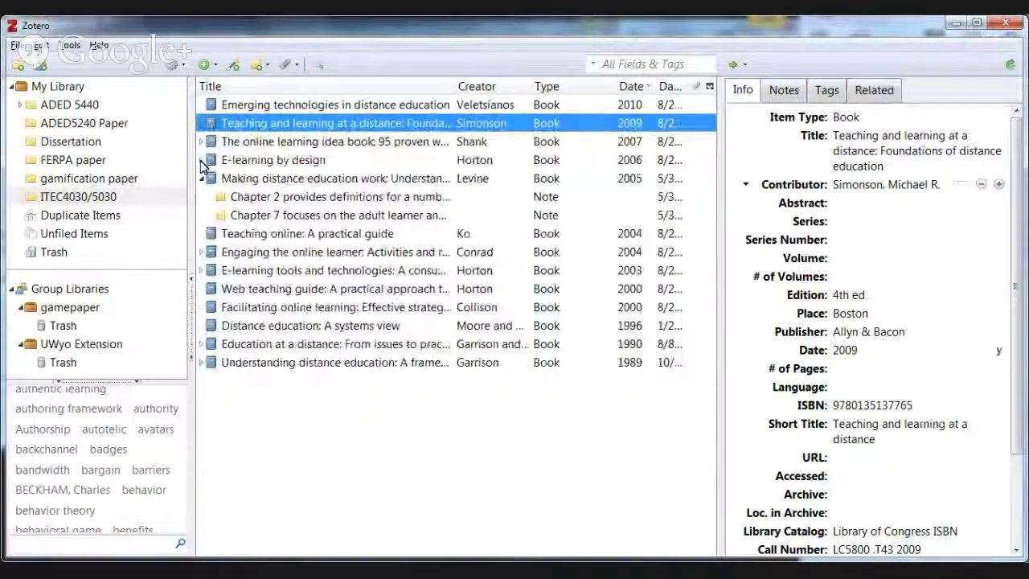
left_click(201, 178)
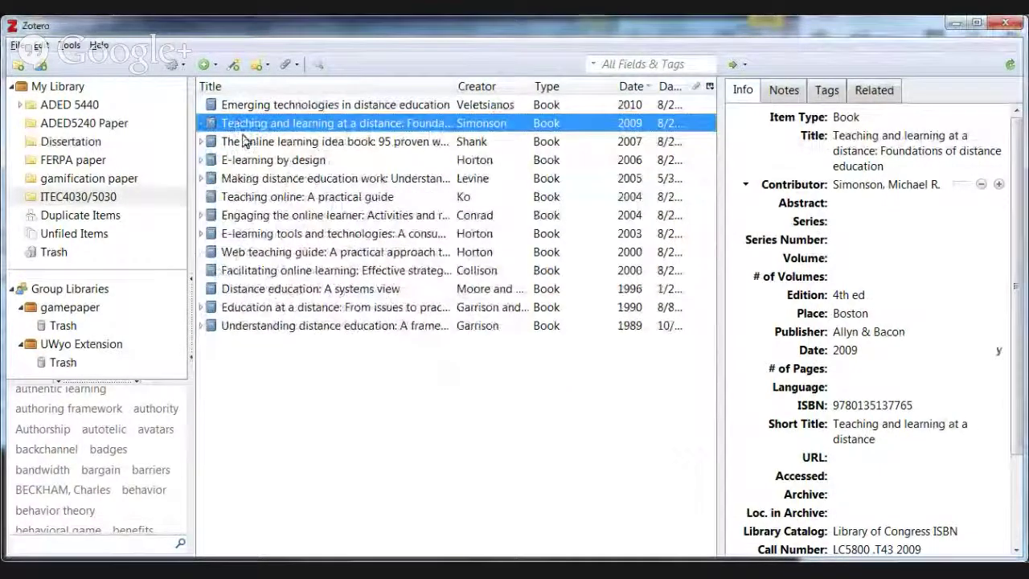
Select the four books from "Teaching and learning at a distance" through "Making distance education work" and generate a report from them
left_click(241, 178, "shift")
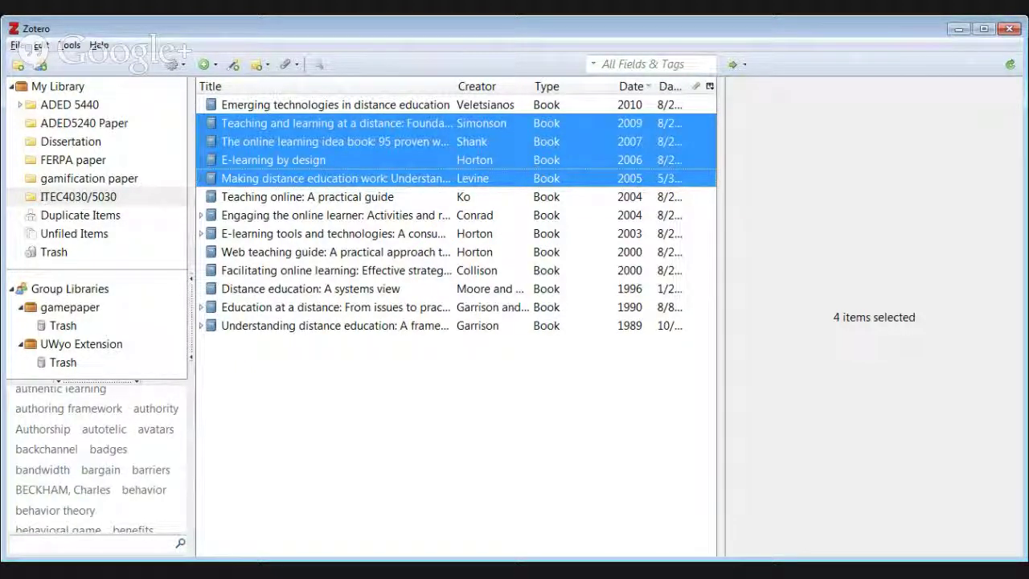
key("alt+Tab")
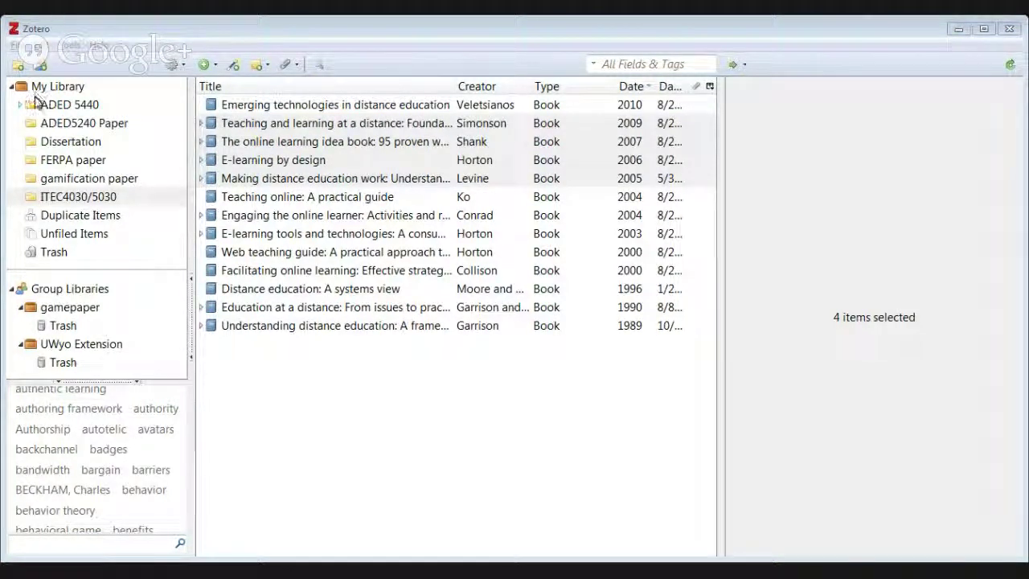
left_click(45, 32)
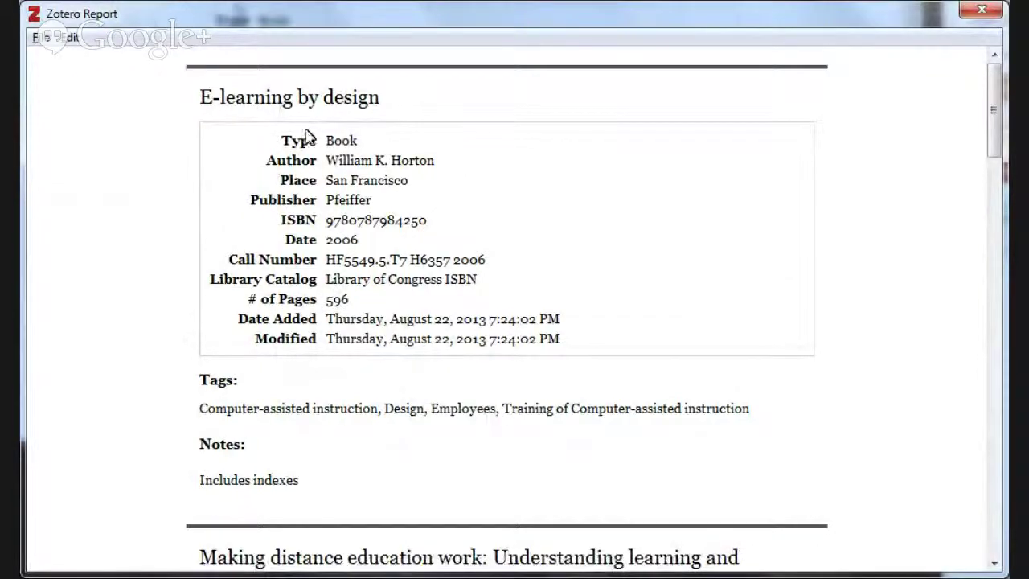
Examine the bibliographic details, tags and notes in the report for "E-learning by design" and "Making distance education work"
left_click_drag(284, 139, 565, 352)
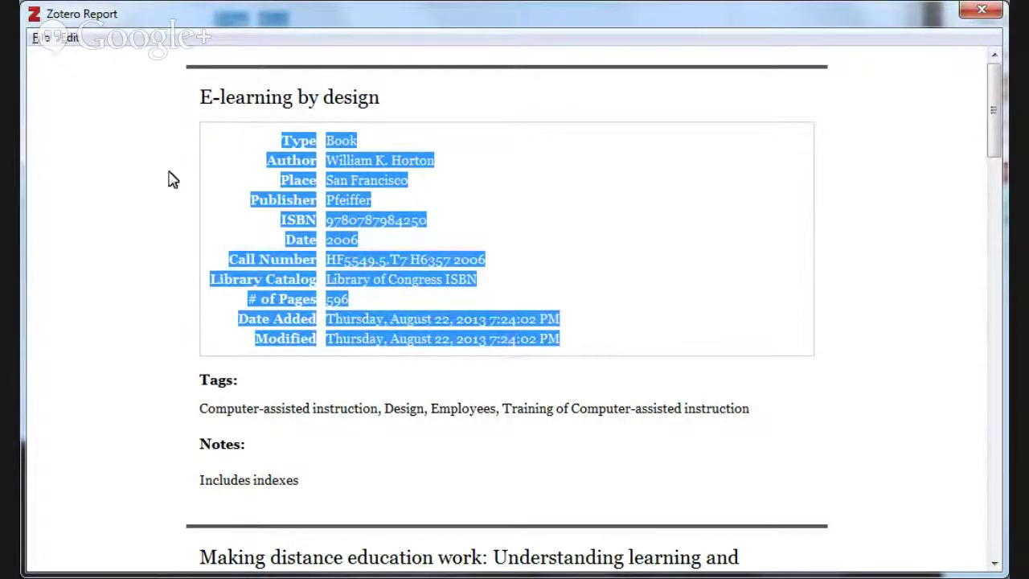
scroll(145, 177, "down", 3)
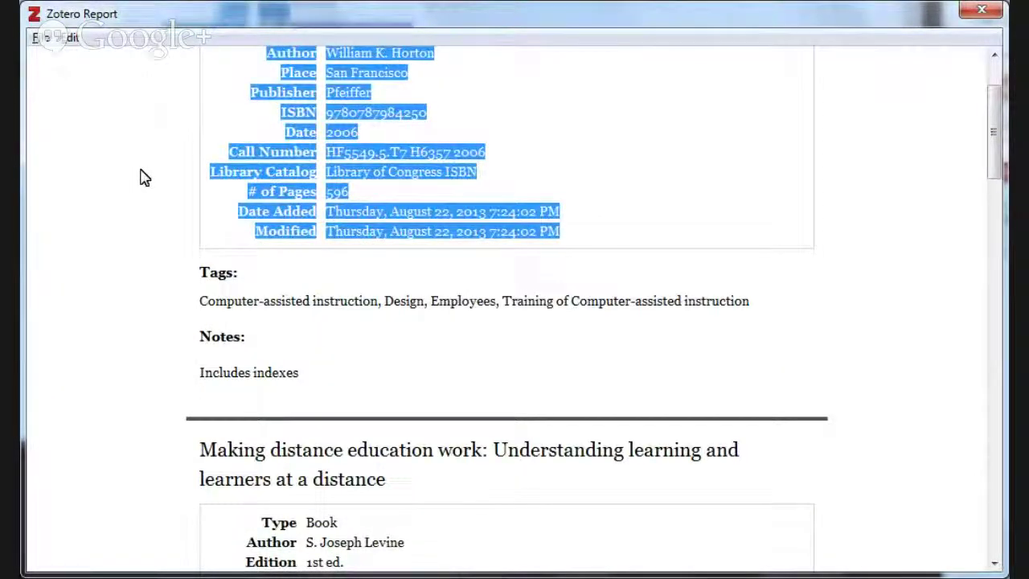
scroll(145, 178, "down", 3)
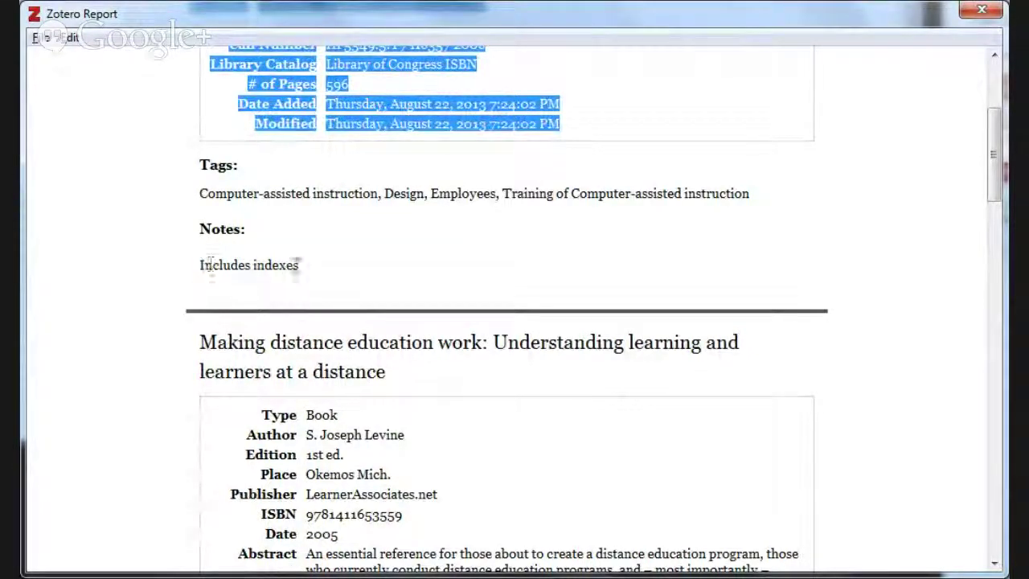
scroll(403, 264, "down", 15)
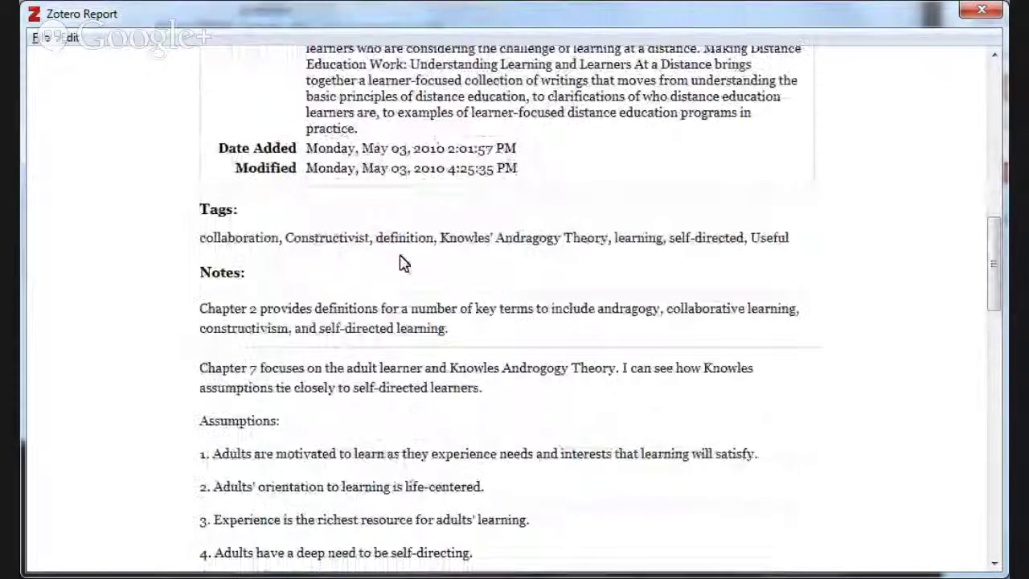
scroll(402, 262, "up", 9)
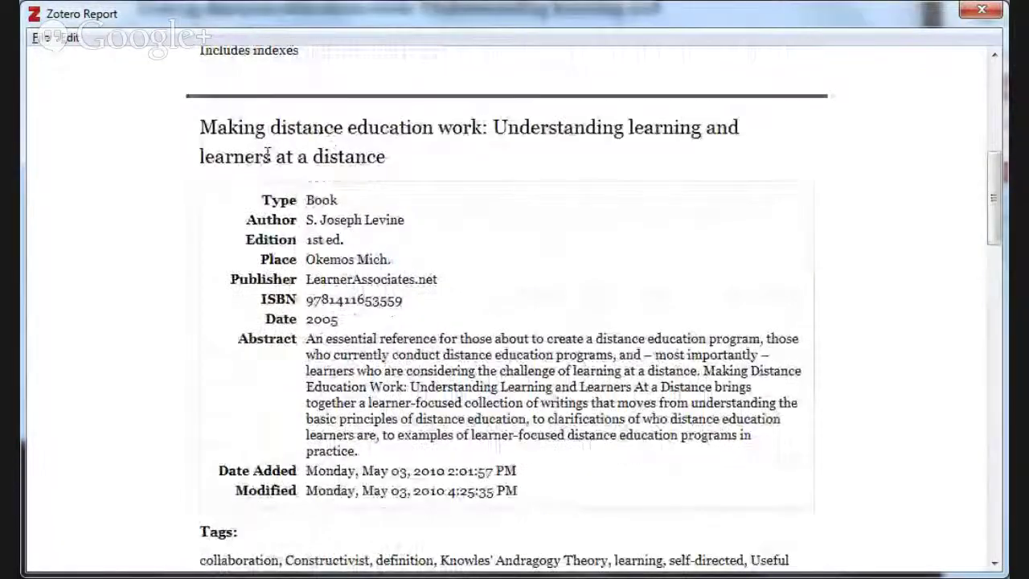
Highlight all the notes for "Making distance education work", from the Chapter 2 definitions through the fifth assumption about adult learners
scroll(385, 288, "down", 11)
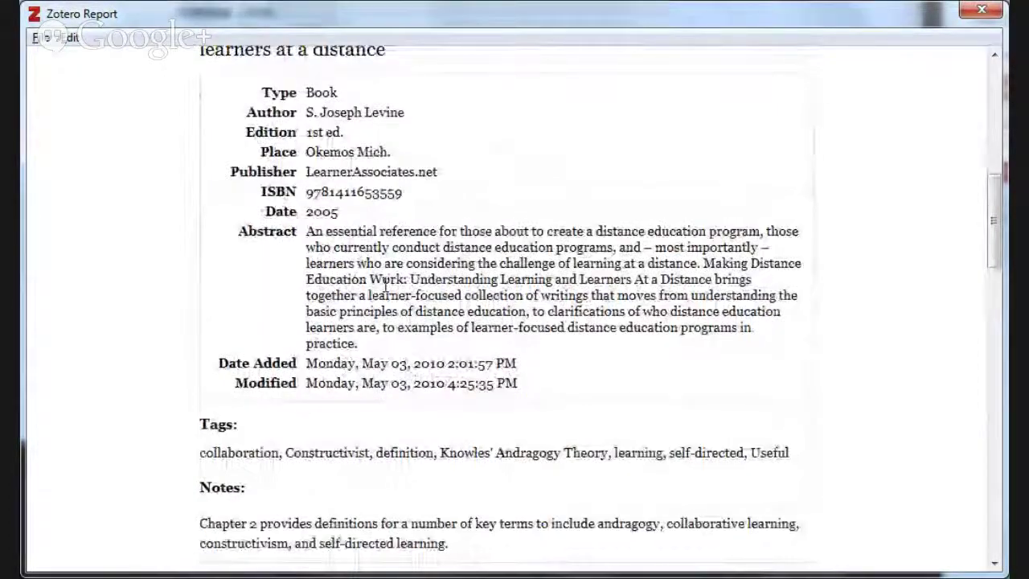
scroll(359, 268, "up", 3)
scroll(350, 261, "down", 3)
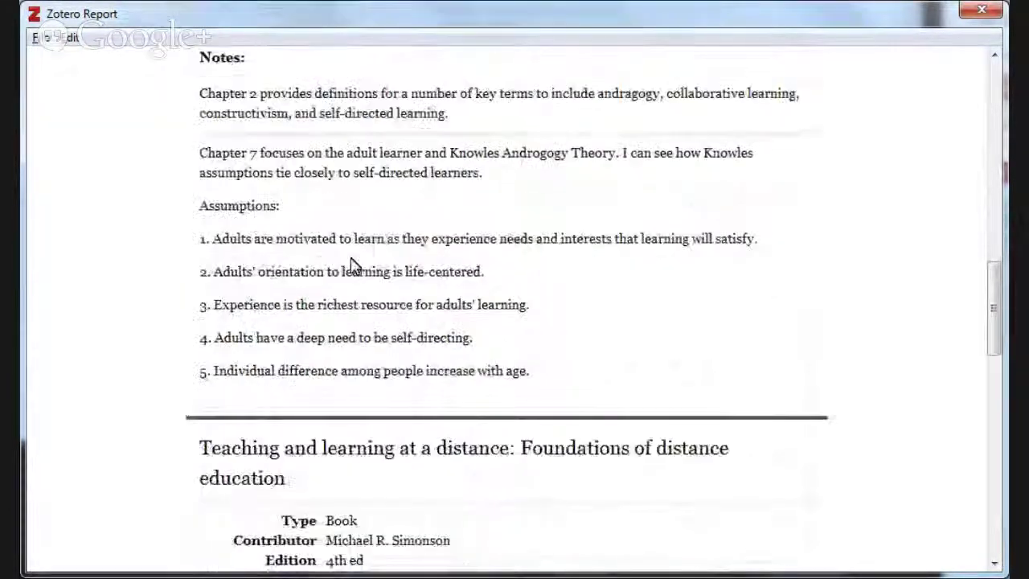
left_click_drag(201, 93, 540, 384)
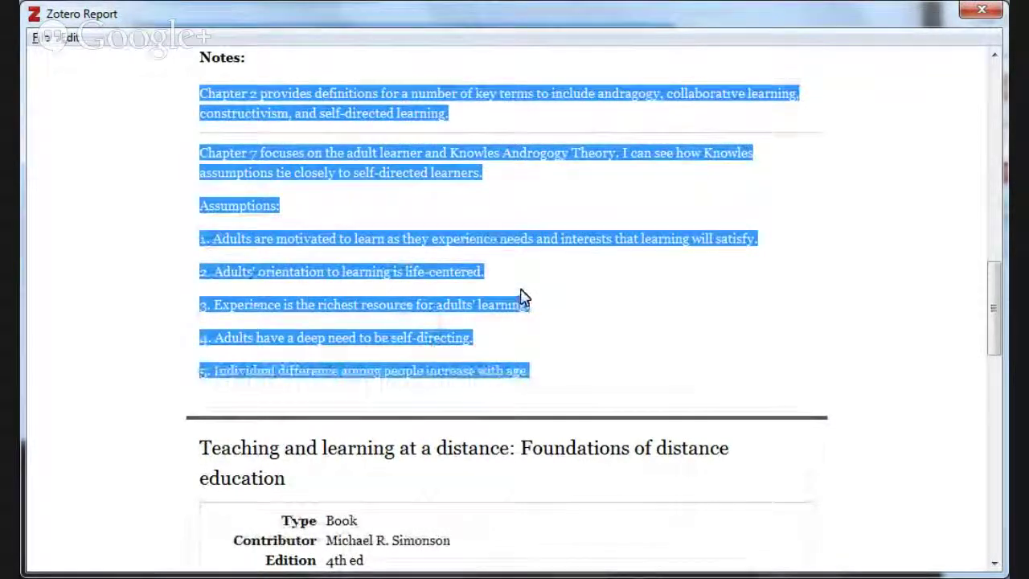
Examine the report entries for "Teaching and learning at a distance" and "The online learning idea book", and return to the report's first entry
scroll(524, 297, "down", 12)
scroll(521, 289, "down", 7)
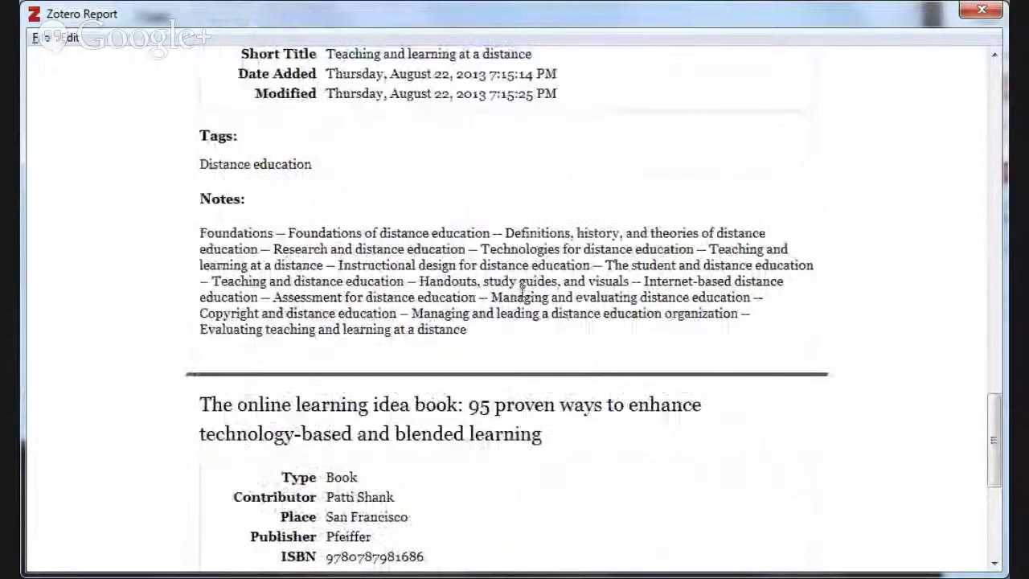
scroll(523, 294, "up", 4)
scroll(350, 329, "up", 6)
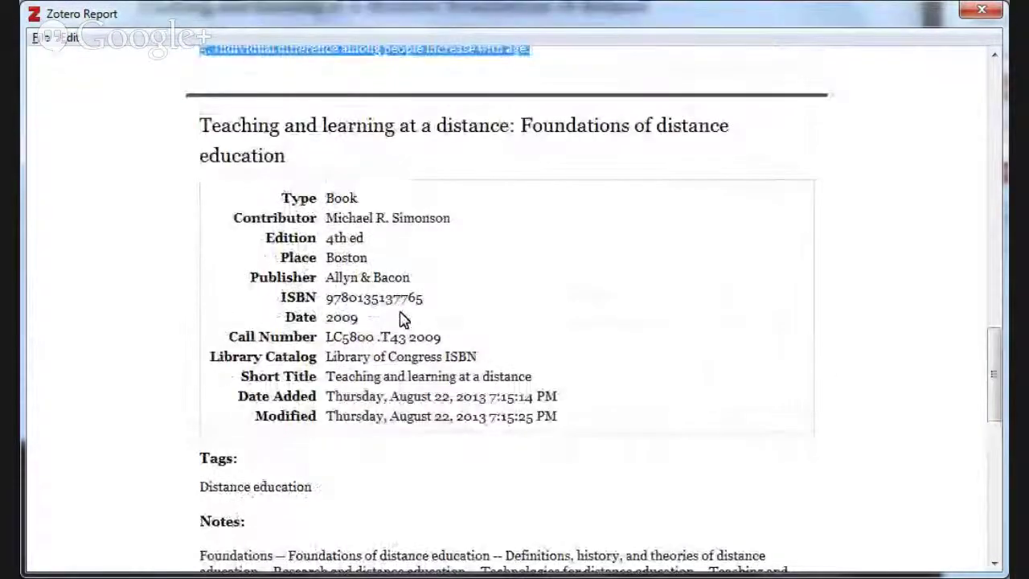
scroll(402, 315, "down", 6)
scroll(402, 320, "down", 12)
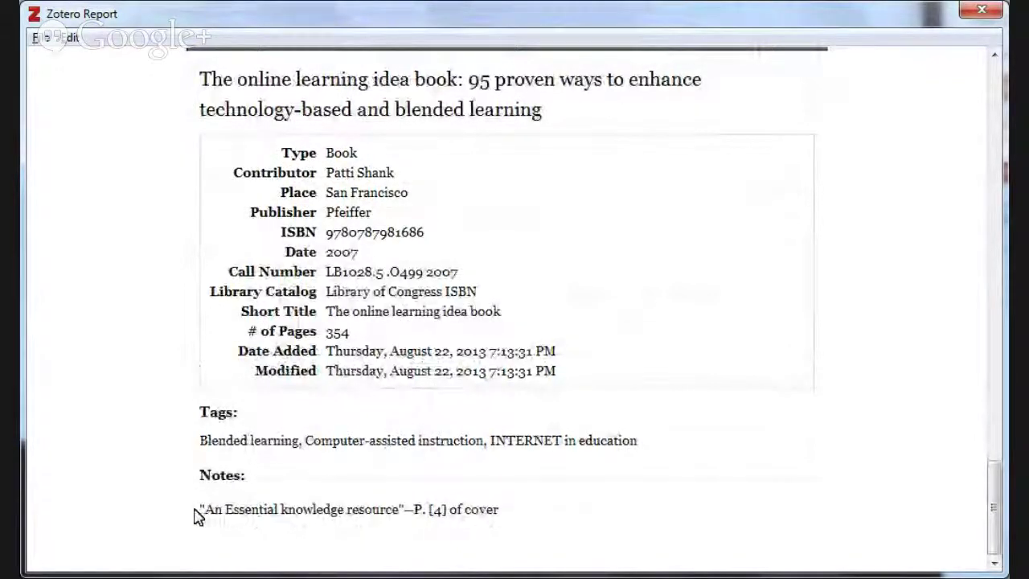
scroll(434, 437, "up", 3)
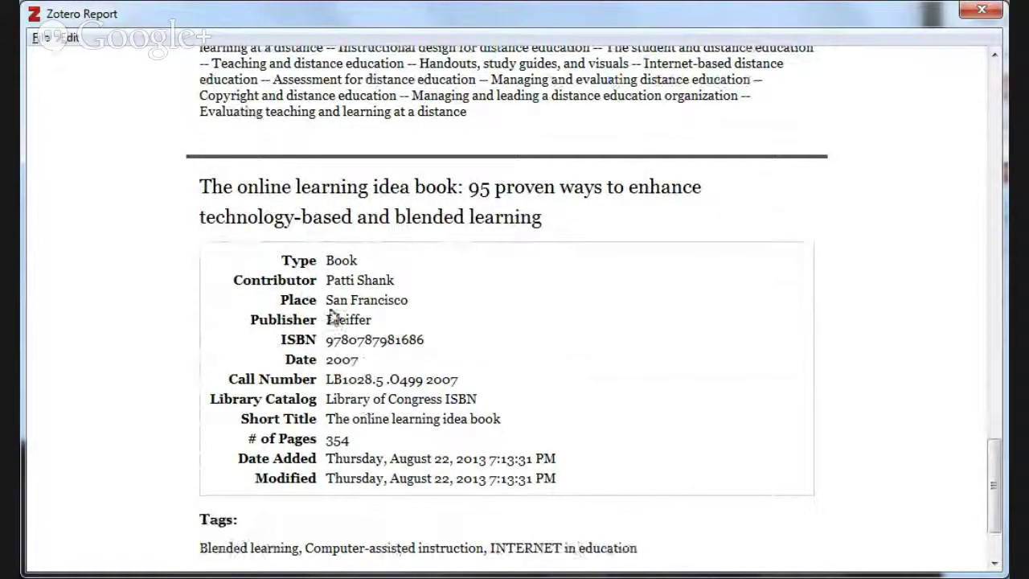
scroll(324, 482, "down", 3)
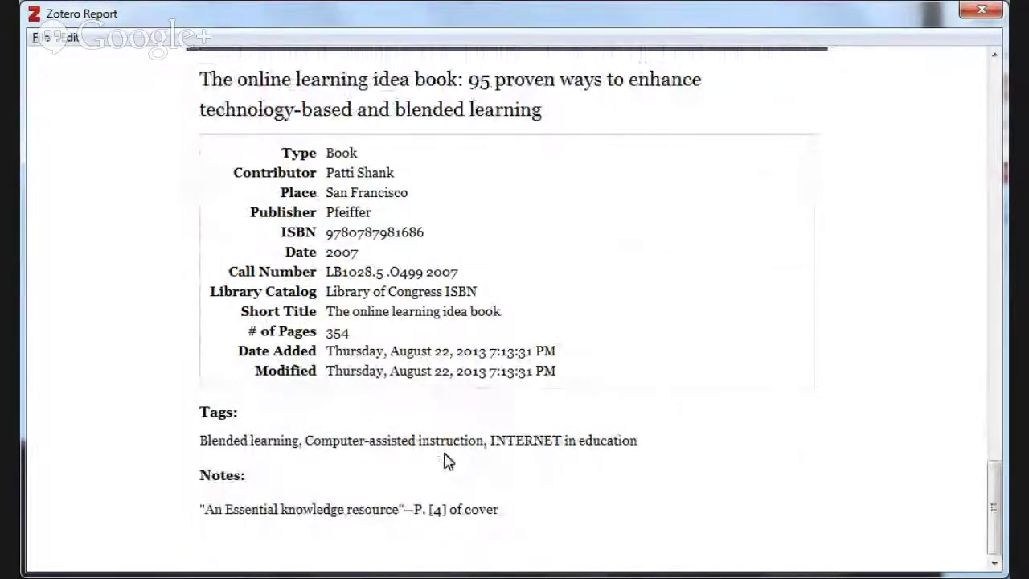
scroll(444, 454, "up", 20)
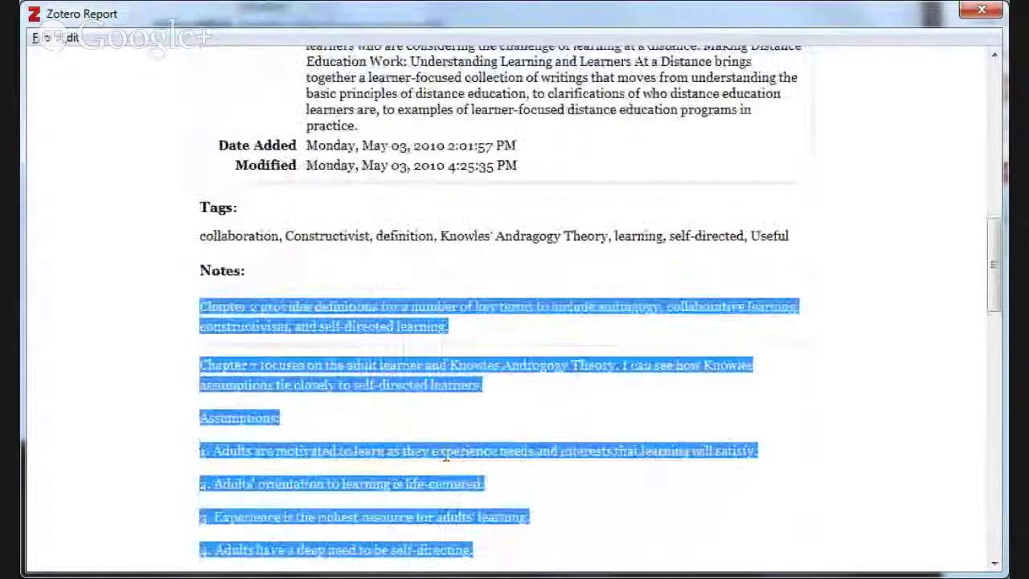
scroll(446, 454, "up", 20)
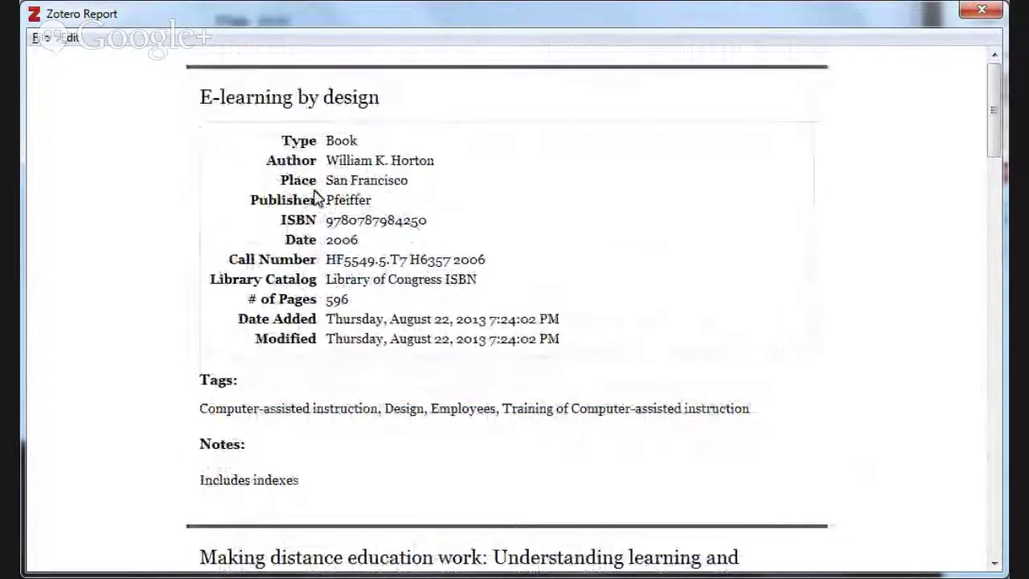